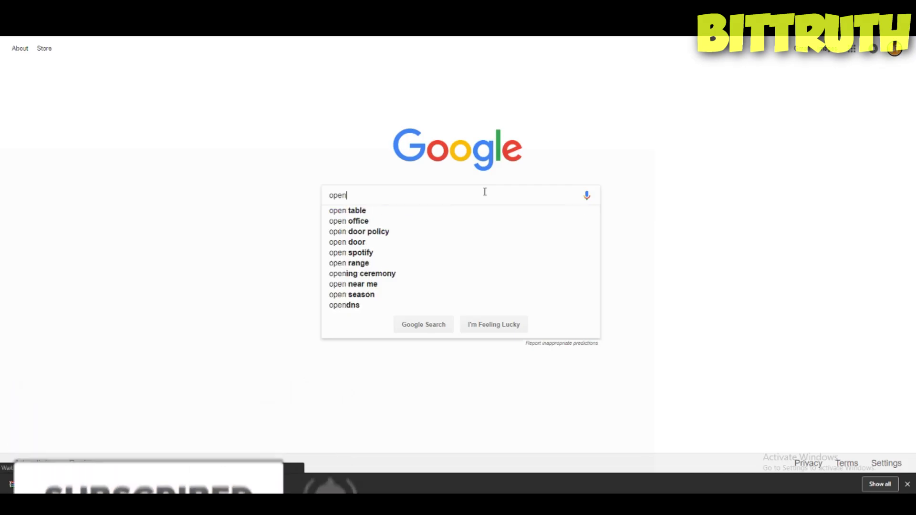
# Step: Search Google for openhardwaremonitor and download Open Hardware Monitor 0.8.0 Beta from its official downloads page
pyautogui.write('a')
pyautogui.press('BackSpace')
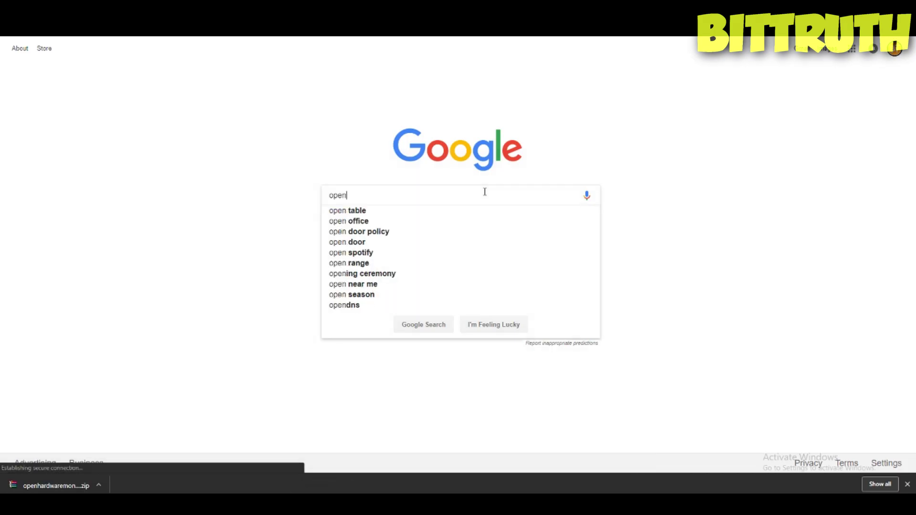
pyautogui.write('hardwaremonitor')
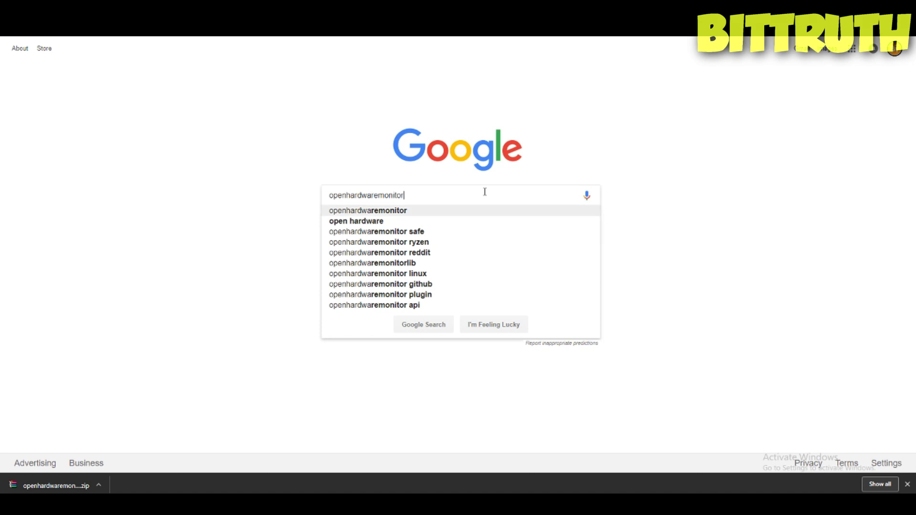
pyautogui.press('Return')
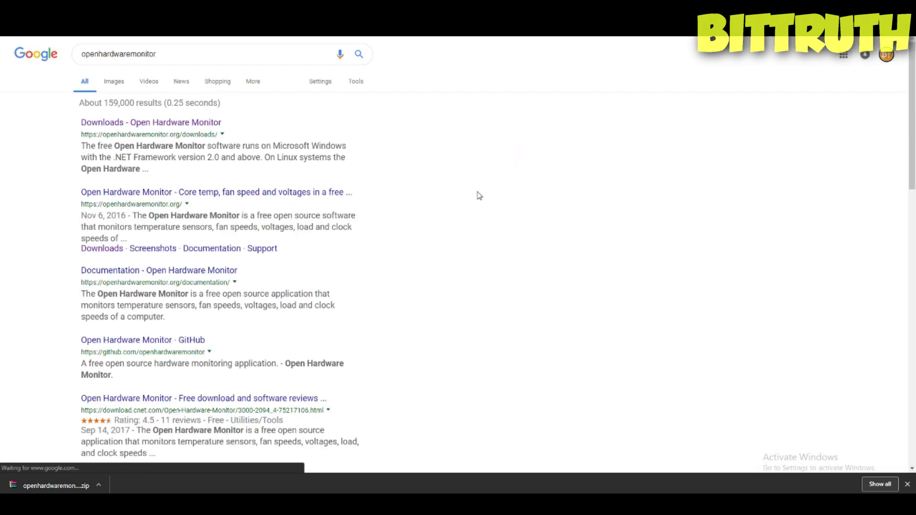
pyautogui.click(148, 123)
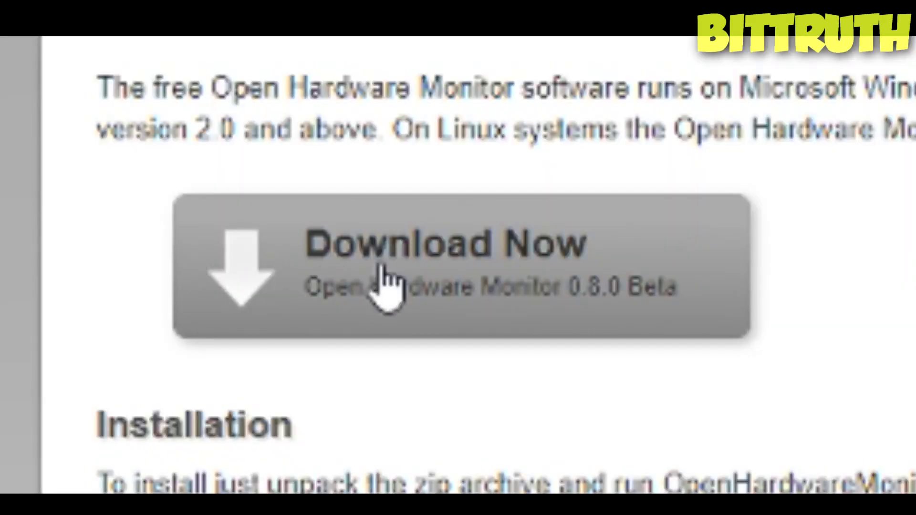
pyautogui.click(389, 287)
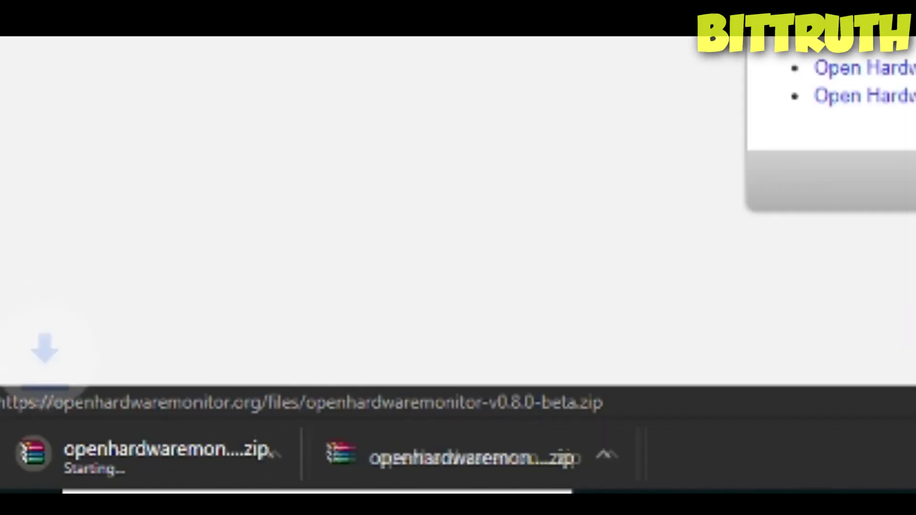
# Step: Locate the downloaded openhardwaremonitor-v0.8.0-beta (1) archive in its folder and copy it into the empty OpenhardwareMonitor folder
pyautogui.click(297, 469)
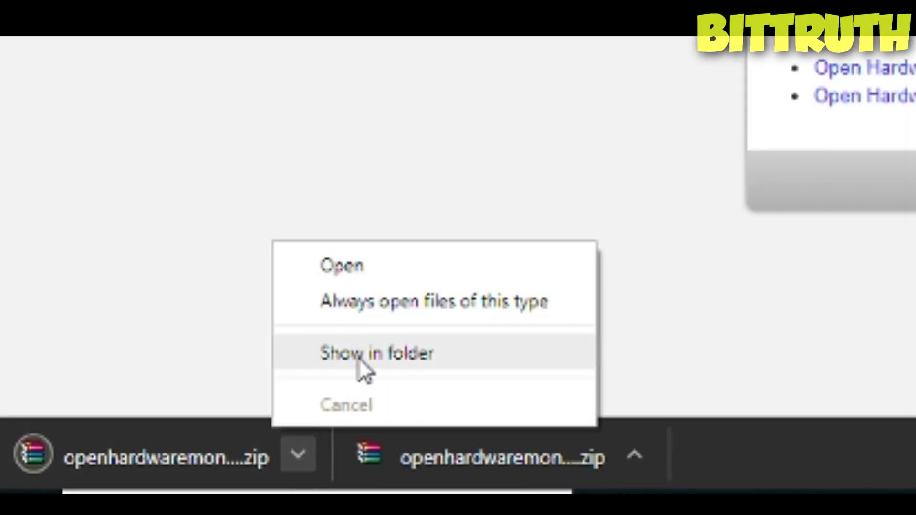
pyautogui.click(359, 355)
pyautogui.rightClick(312, 122)
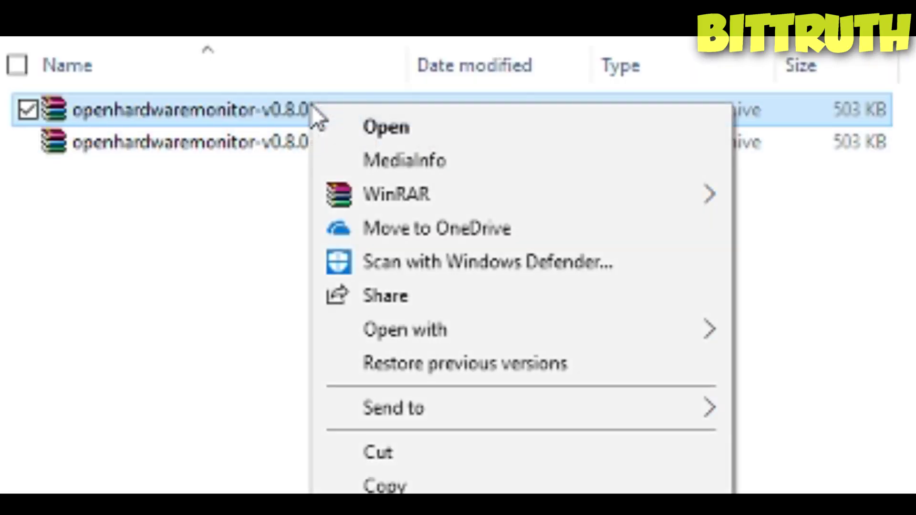
pyautogui.click(384, 486)
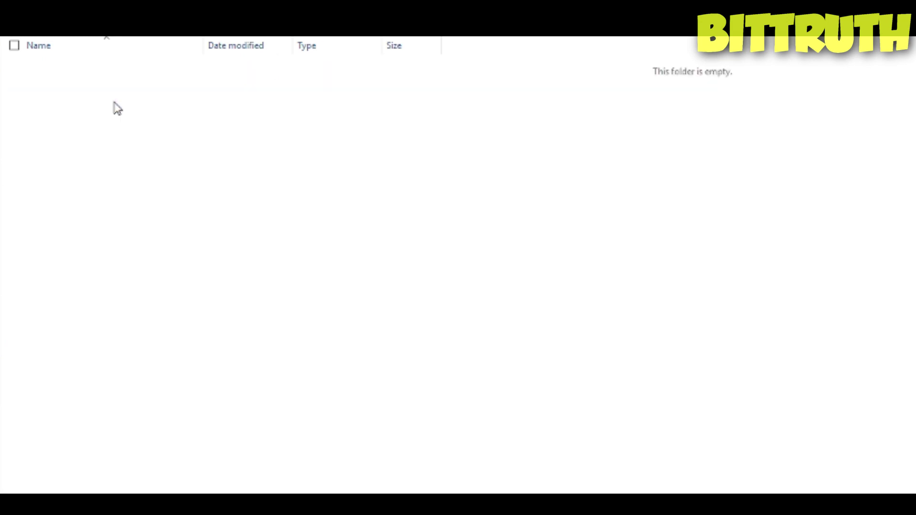
pyautogui.rightClick(115, 102)
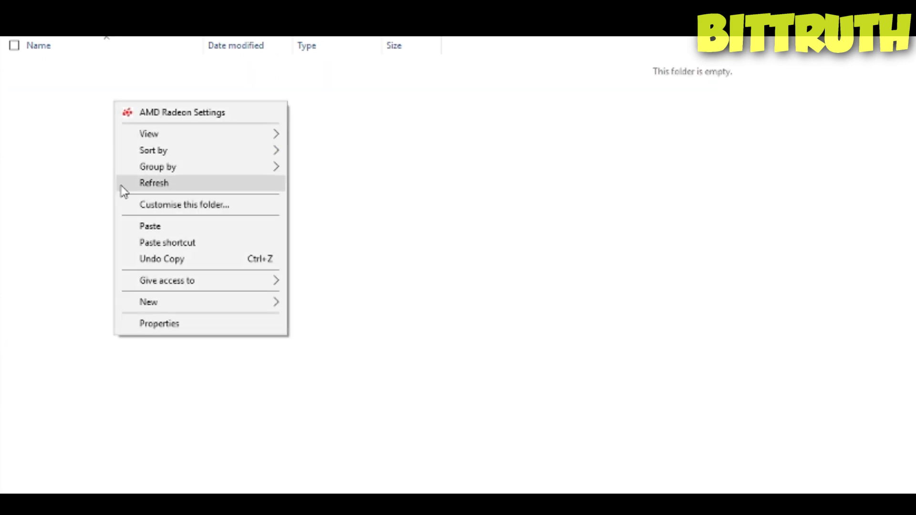
pyautogui.click(150, 227)
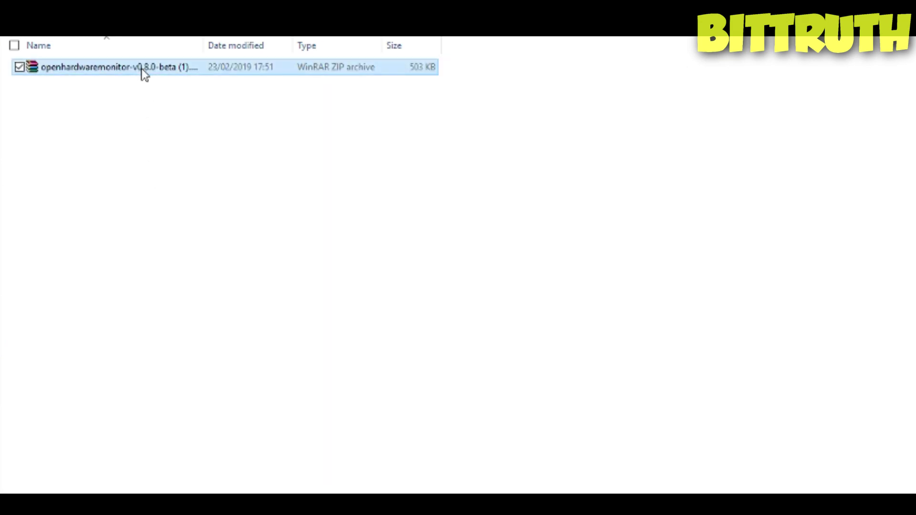
# Step: Extract the copied Open Hardware Monitor archive in place and run OpenHardwareMonitor.exe from the extracted OpenHardwareMonitor folder
pyautogui.rightClick(142, 70)
pyautogui.moveTo(293, 114)
pyautogui.click(395, 130)
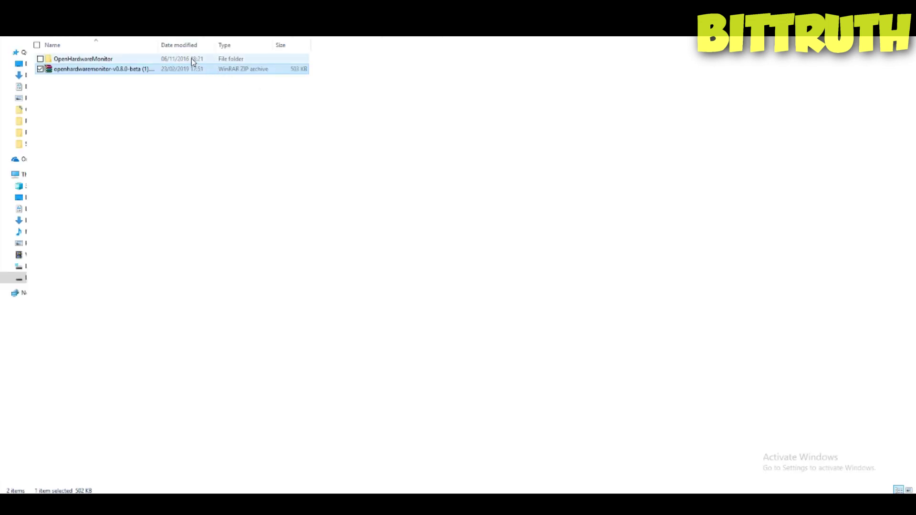
pyautogui.doubleClick(191, 59)
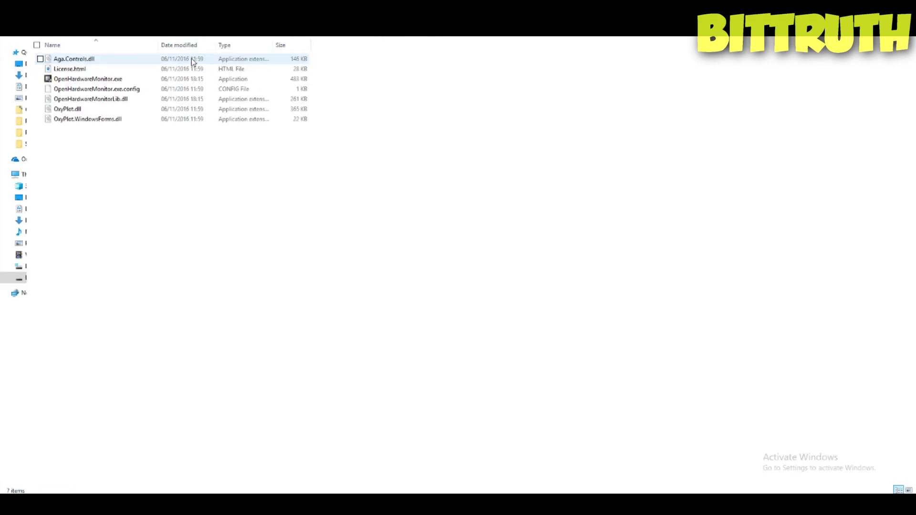
pyautogui.doubleClick(167, 82)
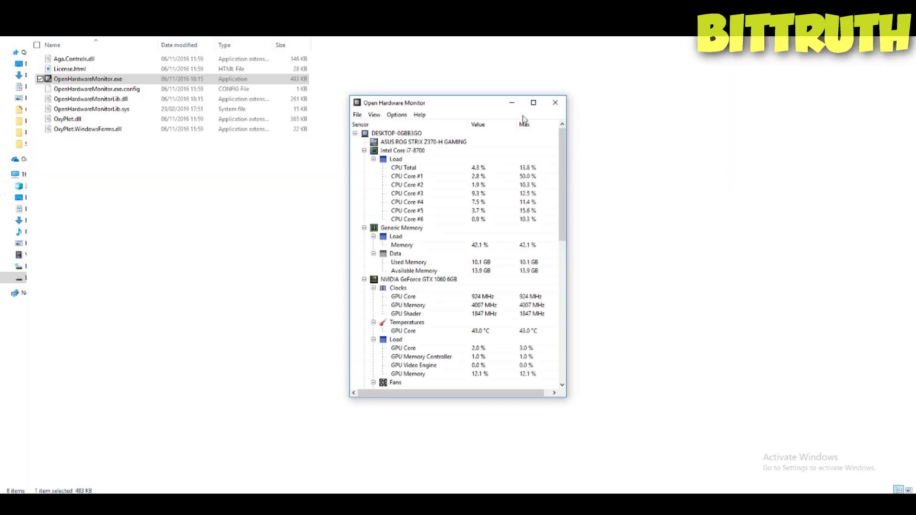
# Step: Maximize Open Hardware Monitor and examine the clocks, temperatures, loads and fan readings of the NVIDIA and Radeon graphics cards
pyautogui.click(534, 103)
pyautogui.scroll(-1, 263, 210)
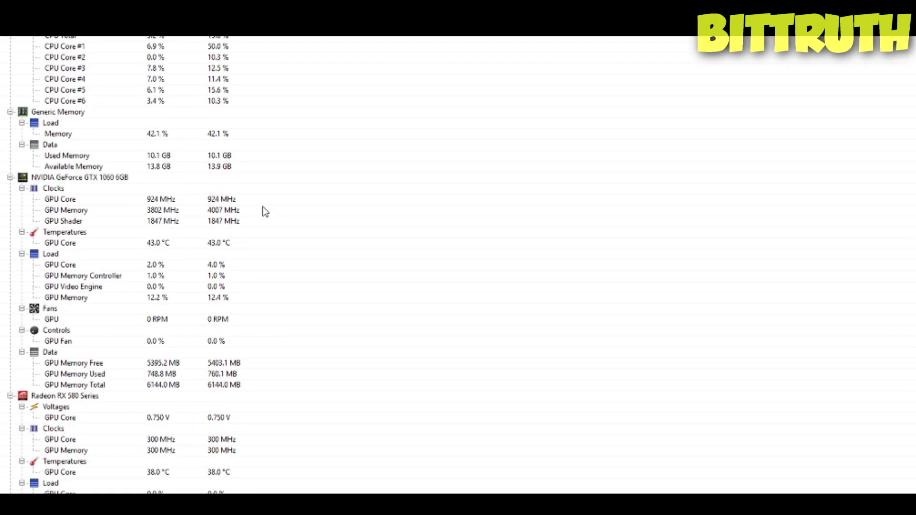
pyautogui.scroll(-1, 263, 206)
pyautogui.scroll(-1, 269, 211)
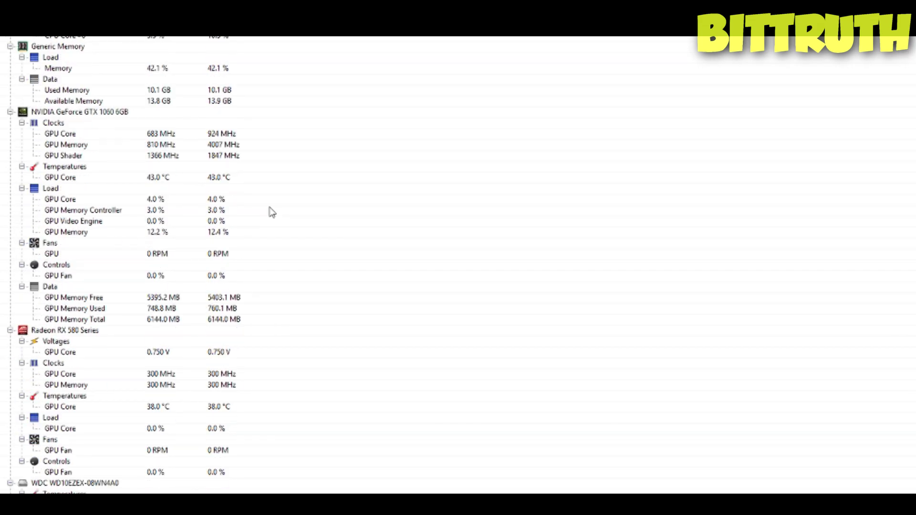
pyautogui.scroll(-1, 286, 266)
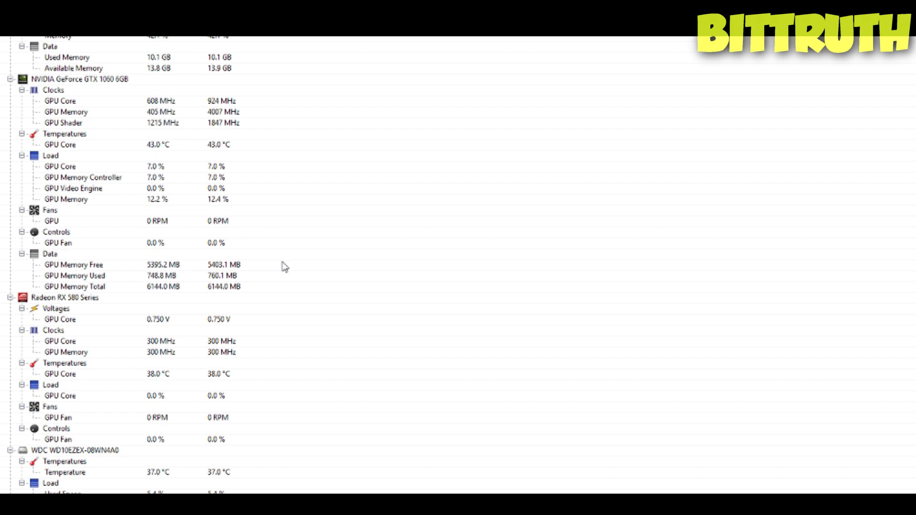
pyautogui.scroll(-1, 285, 267)
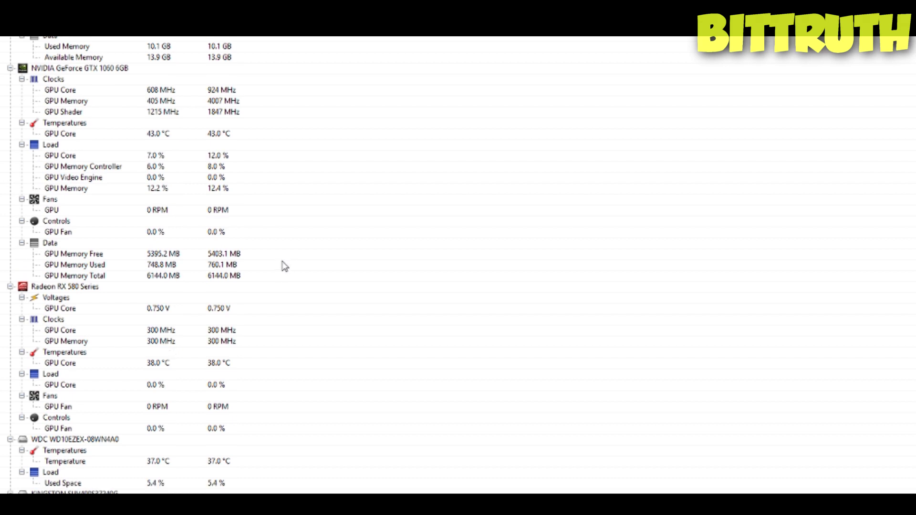
pyautogui.scroll(4, 285, 267)
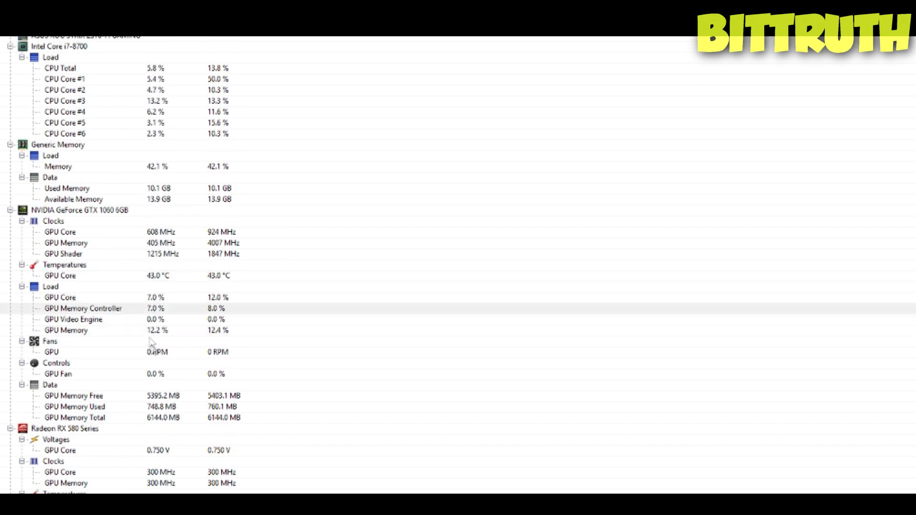
pyautogui.scroll(-3, 170, 353)
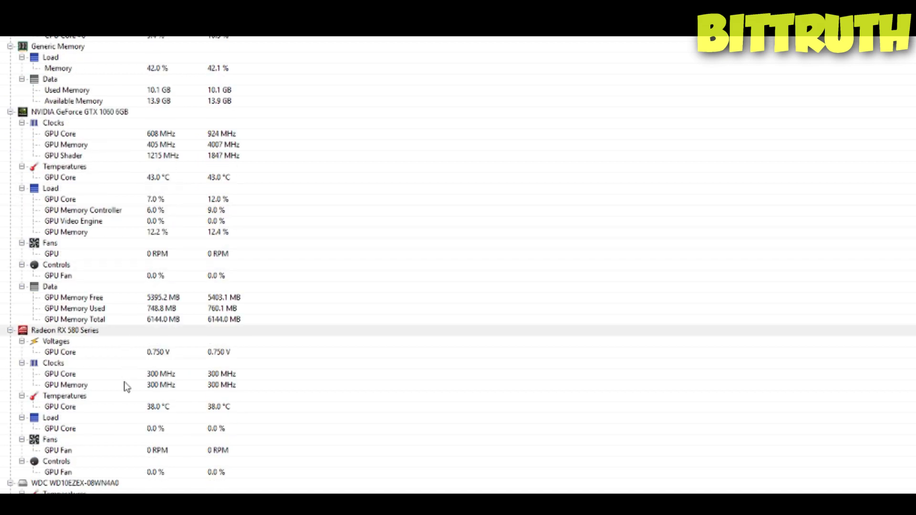
pyautogui.scroll(-2, 129, 368)
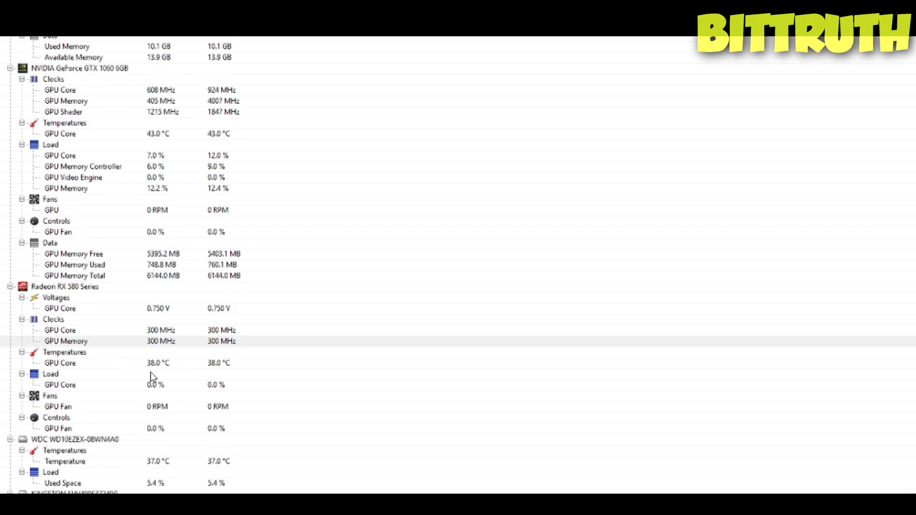
pyautogui.scroll(4, 153, 377)
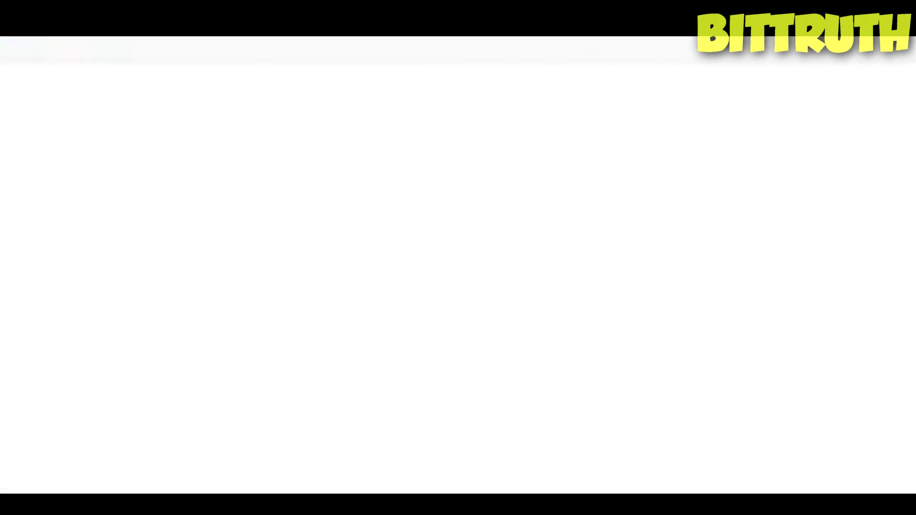
# Step: Open the MSI Afterburner page on the MSI website and go down to its download area
pyautogui.click(247, 204)
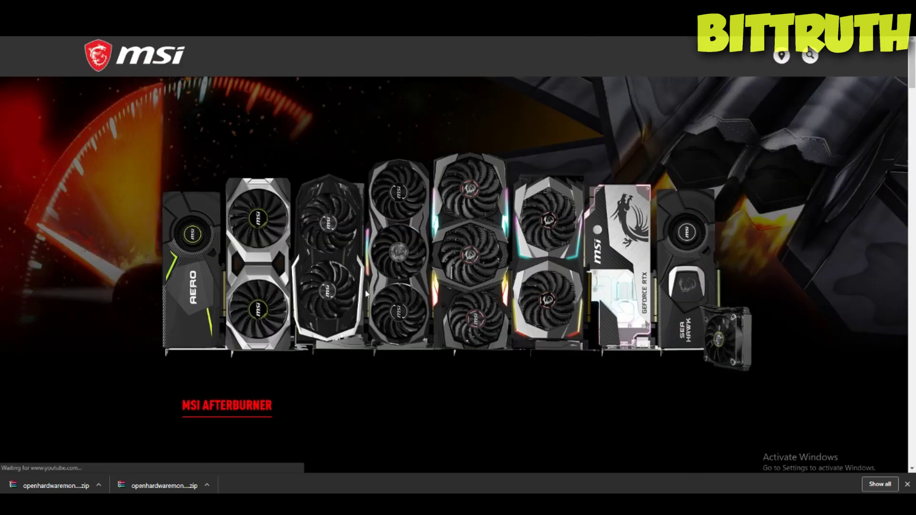
pyautogui.scroll(-15, 363, 306)
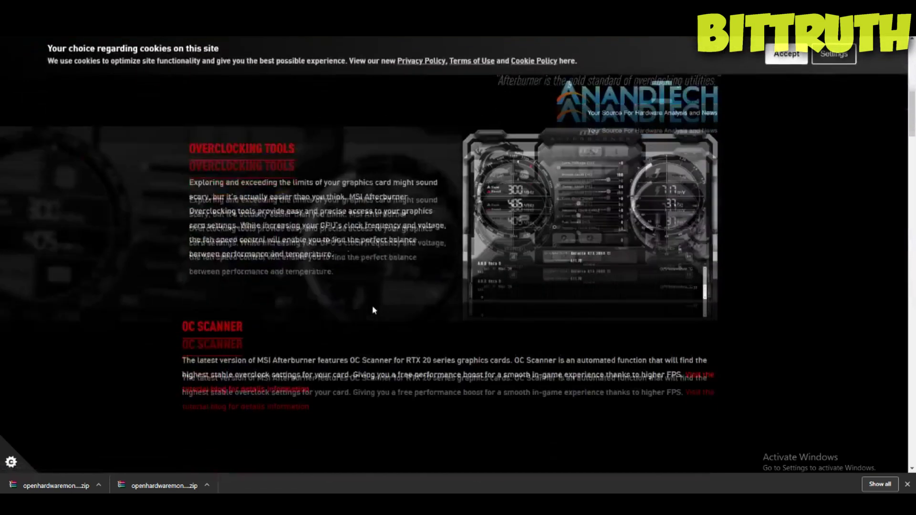
pyautogui.scroll(-20, 370, 304)
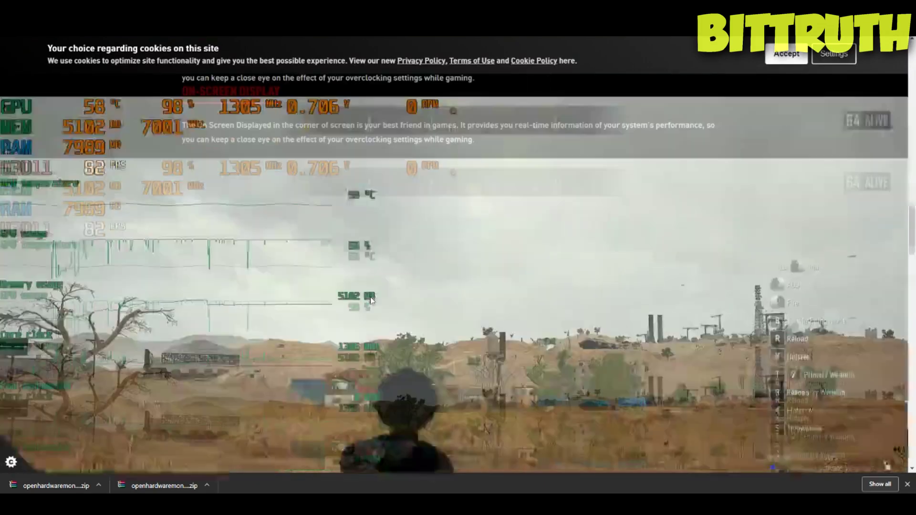
pyautogui.scroll(-20, 371, 298)
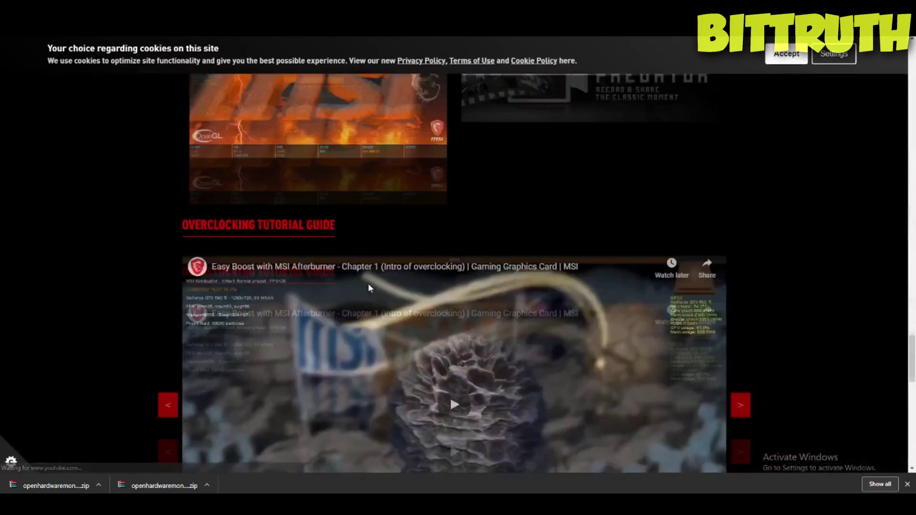
pyautogui.scroll(-6, 368, 284)
pyautogui.scroll(3, 368, 282)
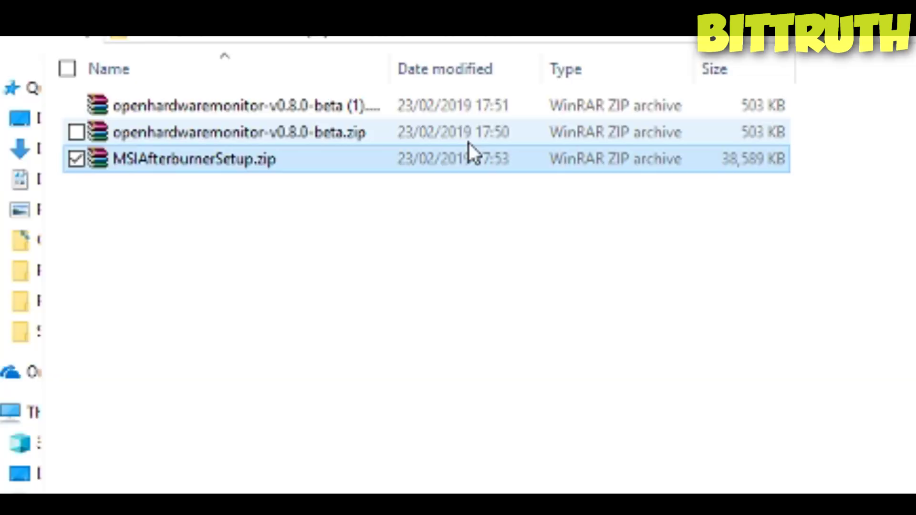
# Step: Copy MSIAfterburnerSetup.zip from the downloads folder into the MSI Afterburner folder
pyautogui.rightClick(469, 160)
pyautogui.click(534, 477)
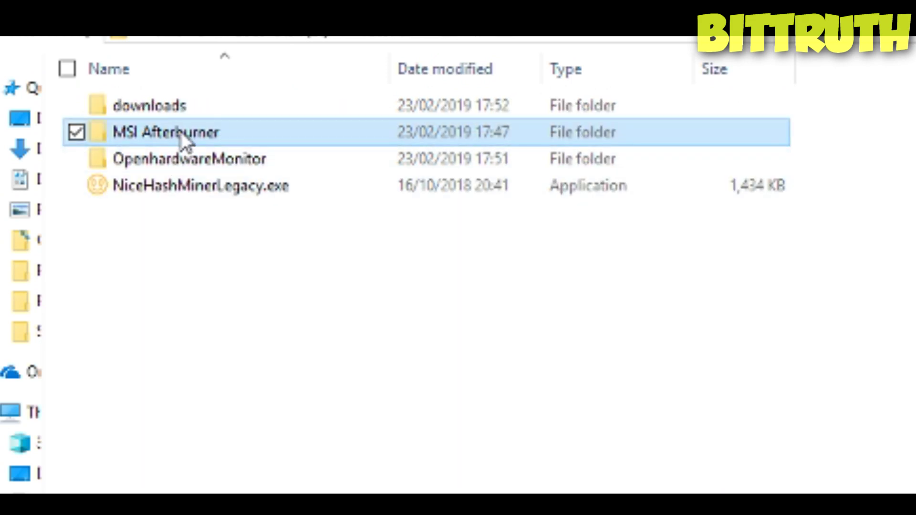
pyautogui.doubleClick(182, 132)
pyautogui.rightClick(221, 201)
pyautogui.click(276, 405)
# Step: Extract MSIAfterburnerSetup.zip in place and open the extracted 4.5.0 folder
pyautogui.rightClick(283, 105)
pyautogui.moveTo(560, 190)
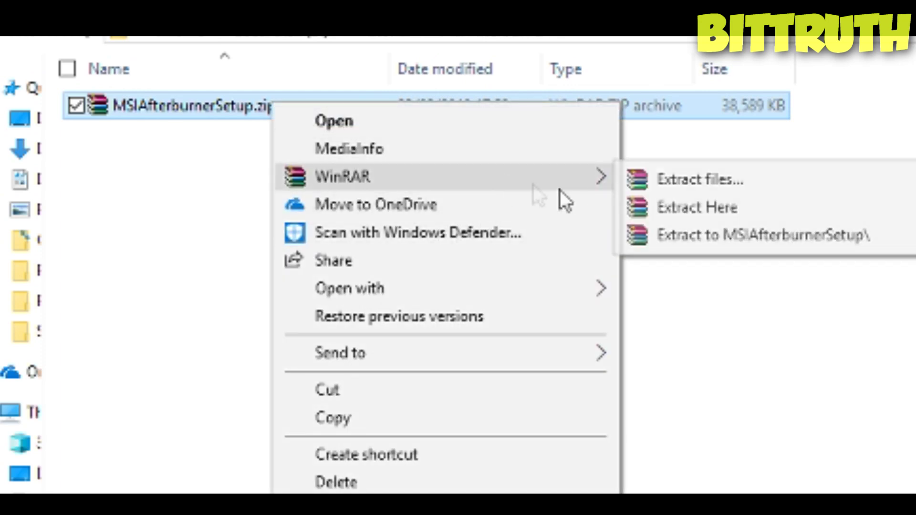
pyautogui.click(655, 213)
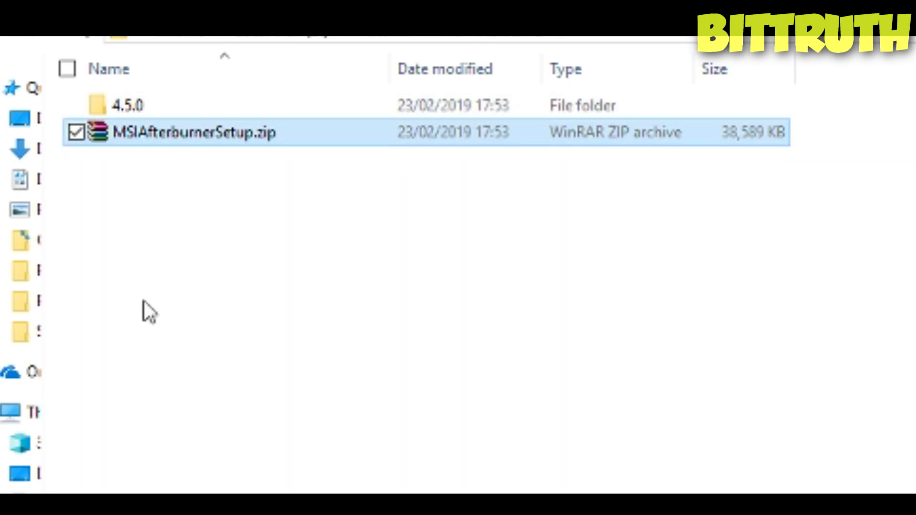
pyautogui.doubleClick(303, 105)
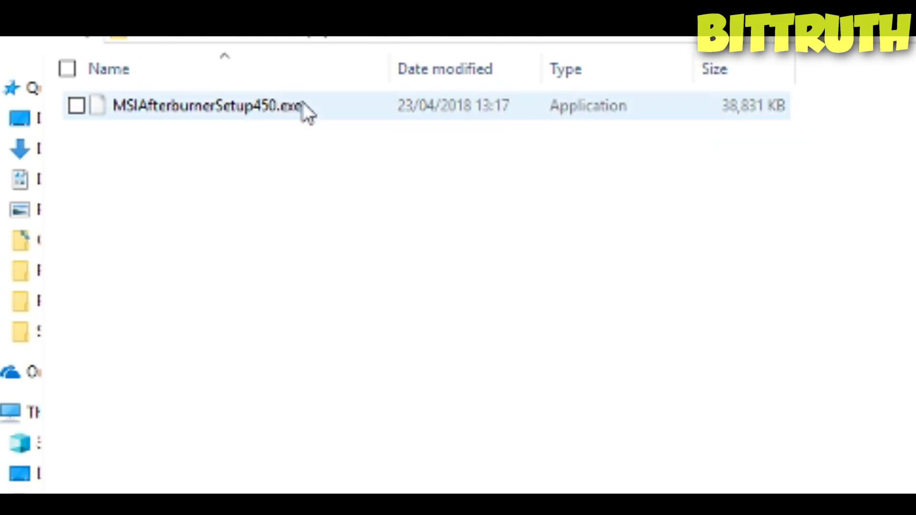
# Step: Run MSIAfterburnerSetup450.exe and choose English as the installer language
pyautogui.click(189, 66)
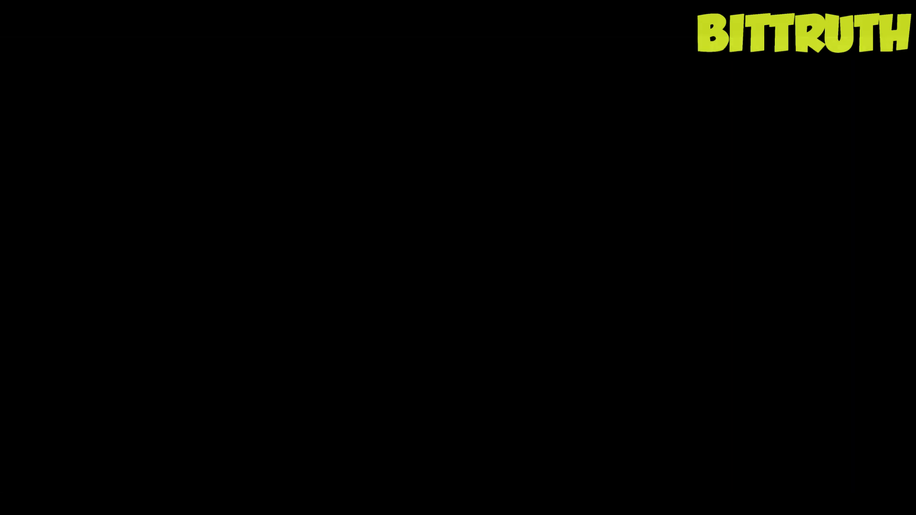
pyautogui.click(463, 266)
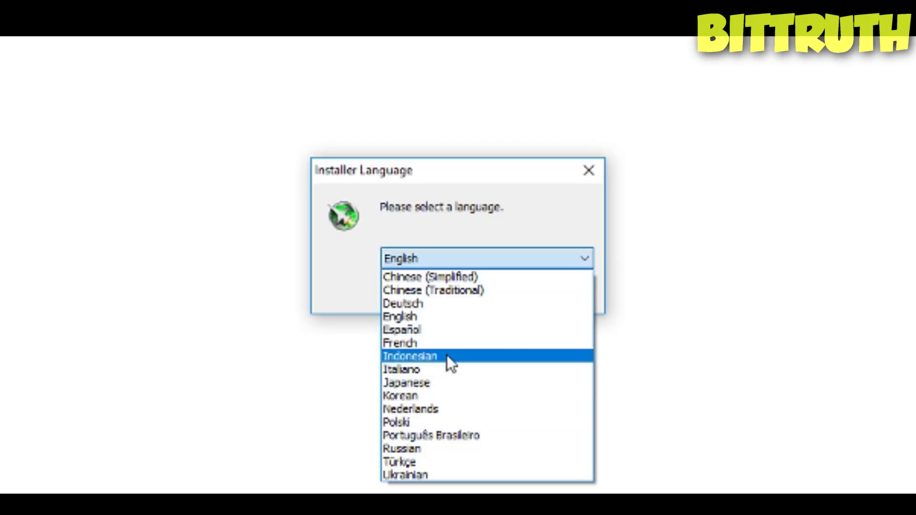
pyautogui.click(460, 317)
pyautogui.click(479, 296)
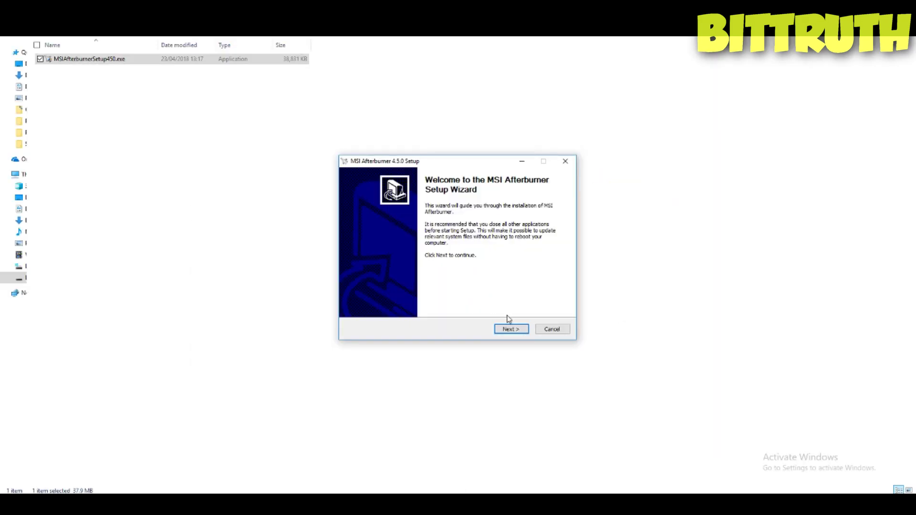
# Step: Go past the setup welcome page and accept the MSI Afterburner license agreement to reach the component selection
pyautogui.click(511, 330)
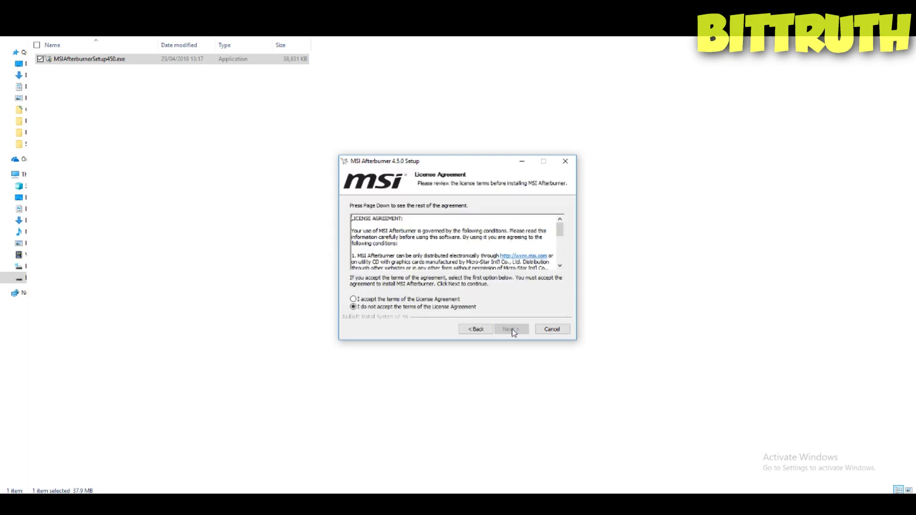
pyautogui.click(413, 300)
pyautogui.click(518, 335)
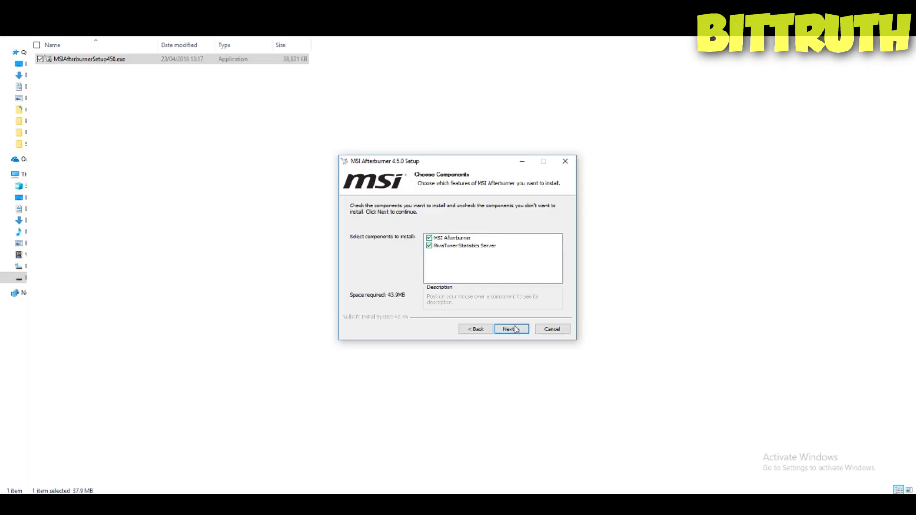
# Step: Keep both components, the default destination folder and the MSI Afterburner Start Menu folder, and start the installation
pyautogui.click(513, 329)
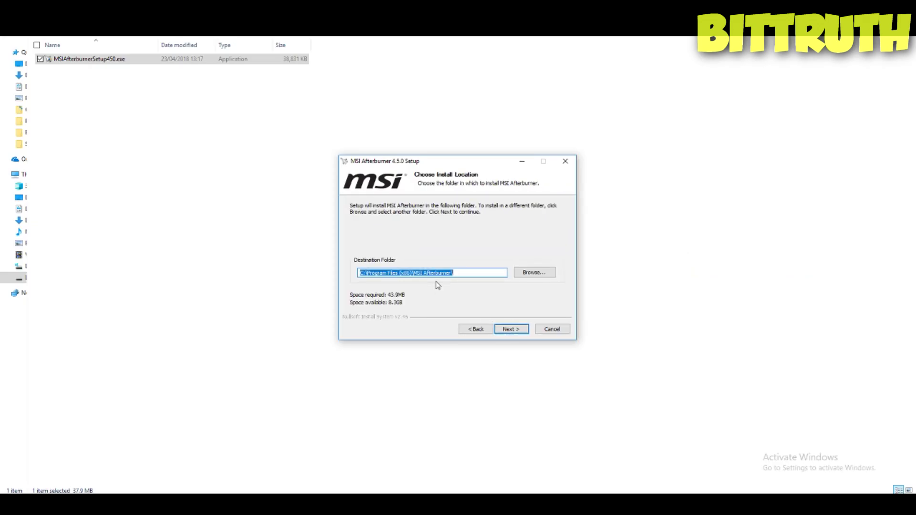
pyautogui.click(512, 329)
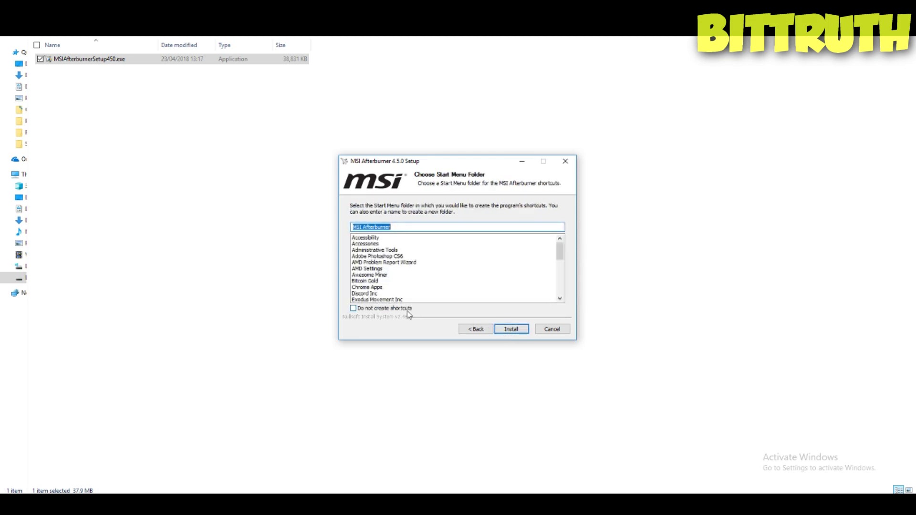
pyautogui.scroll(-6, 409, 299)
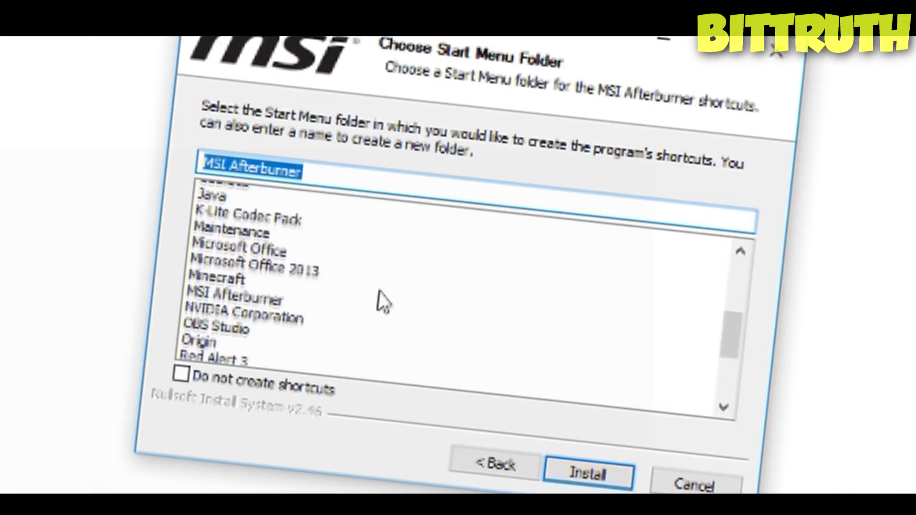
pyautogui.scroll(4, 325, 360)
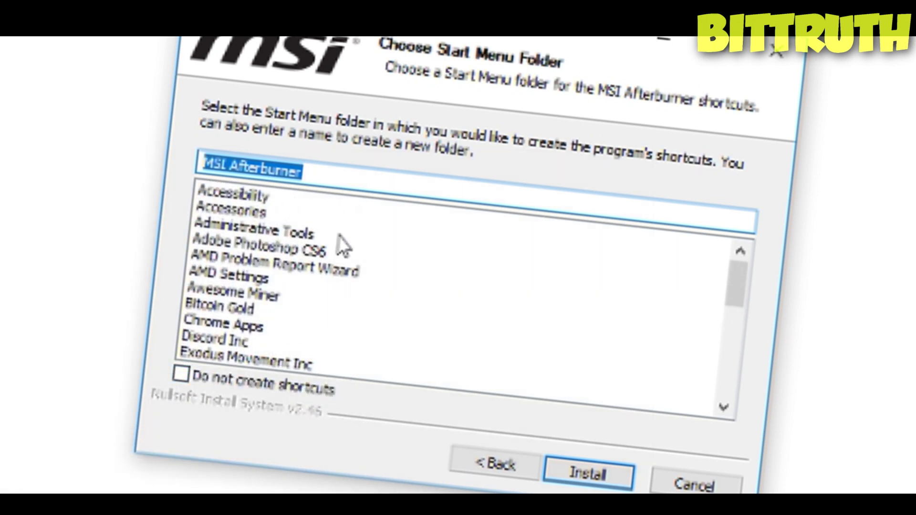
pyautogui.click(586, 475)
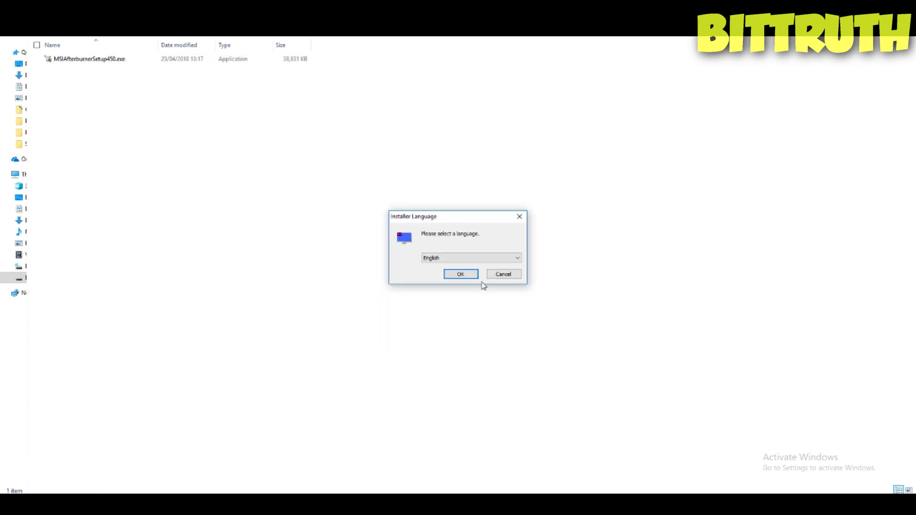
# Step: Install RivaTuner Statistics Server 7.1.0 in English, accepting the license agreement and keeping the default install and Start Menu folders
pyautogui.click(466, 274)
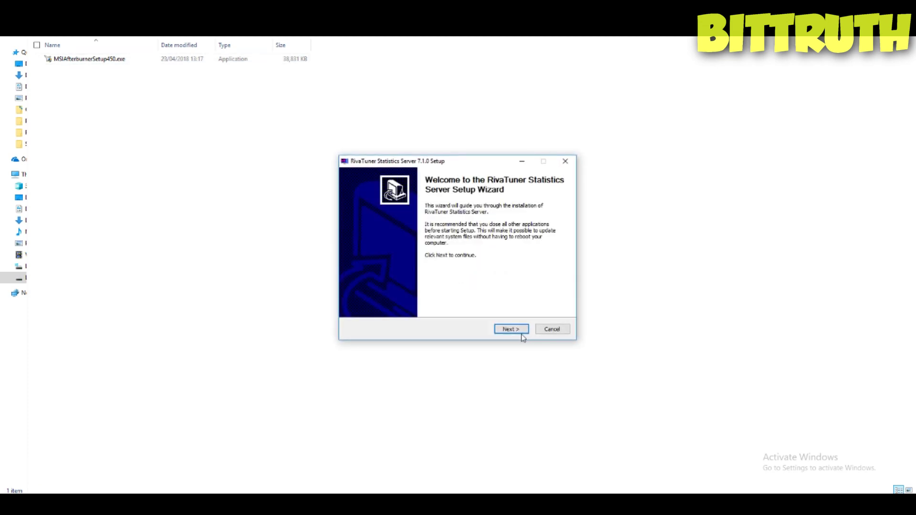
pyautogui.click(511, 330)
pyautogui.click(423, 301)
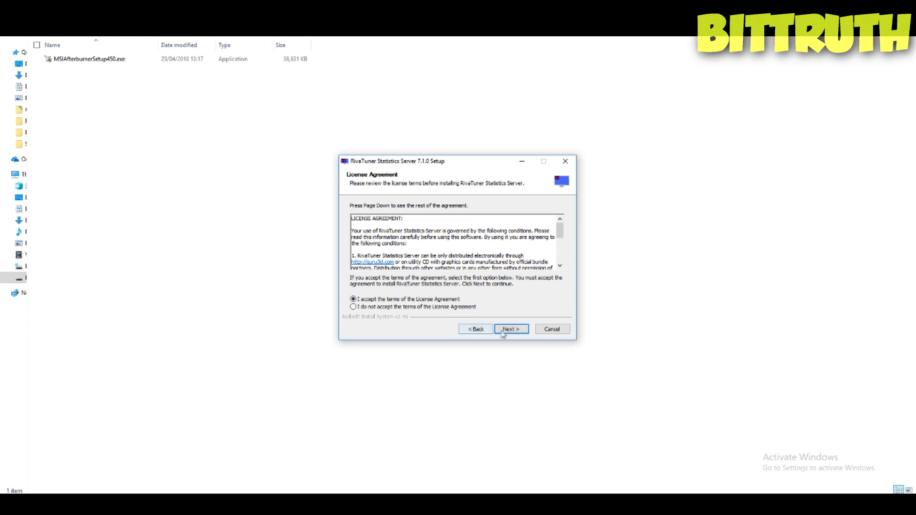
pyautogui.click(504, 329)
pyautogui.click(506, 330)
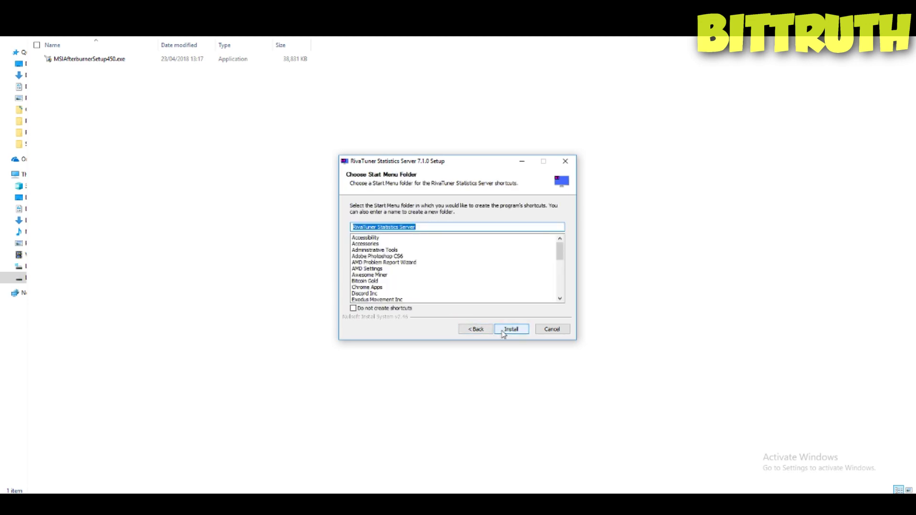
pyautogui.click(504, 332)
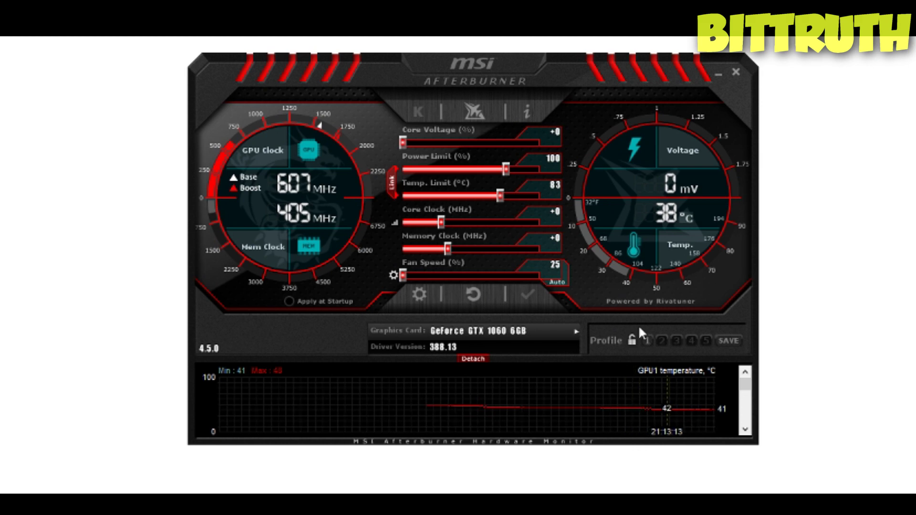
# Step: Change the user interface skin to MSI Cyborg Afterburner skin White in the properties and close the dialog
pyautogui.click(419, 294)
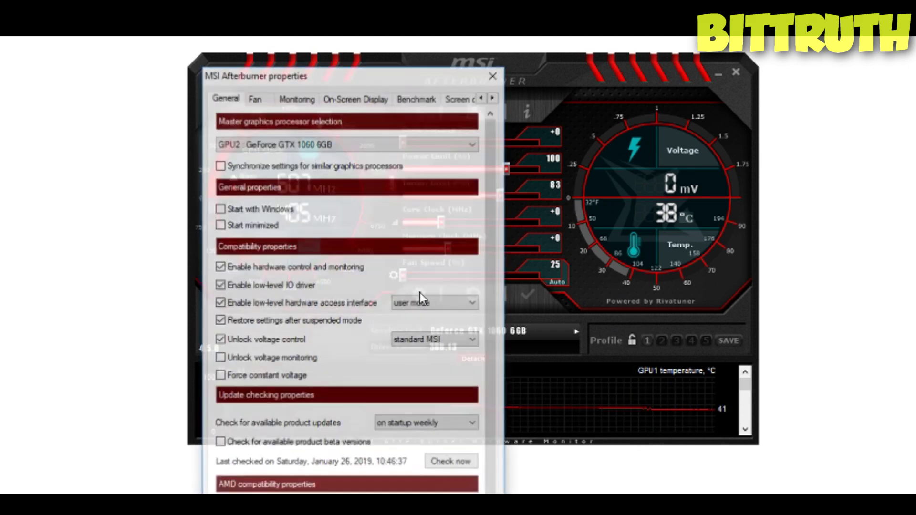
pyautogui.click(495, 97)
pyautogui.click(495, 98)
pyautogui.click(495, 98)
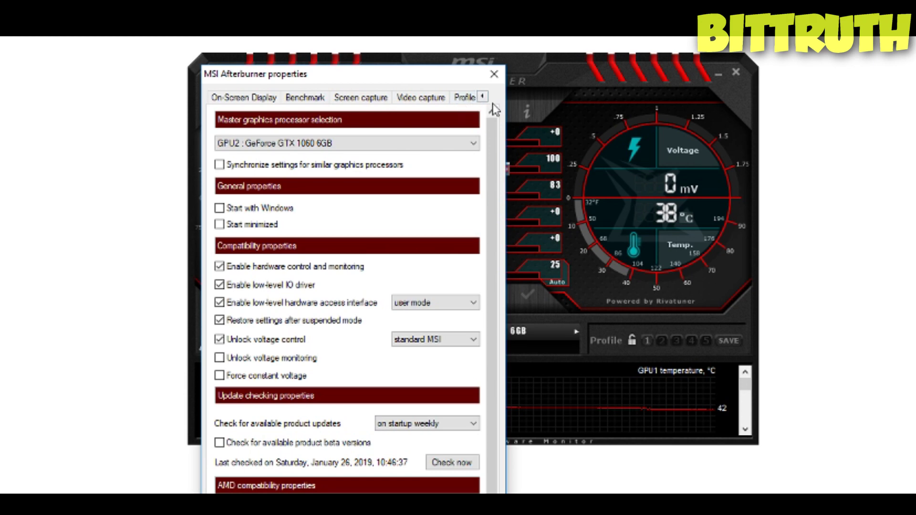
pyautogui.click(494, 97)
pyautogui.click(440, 96)
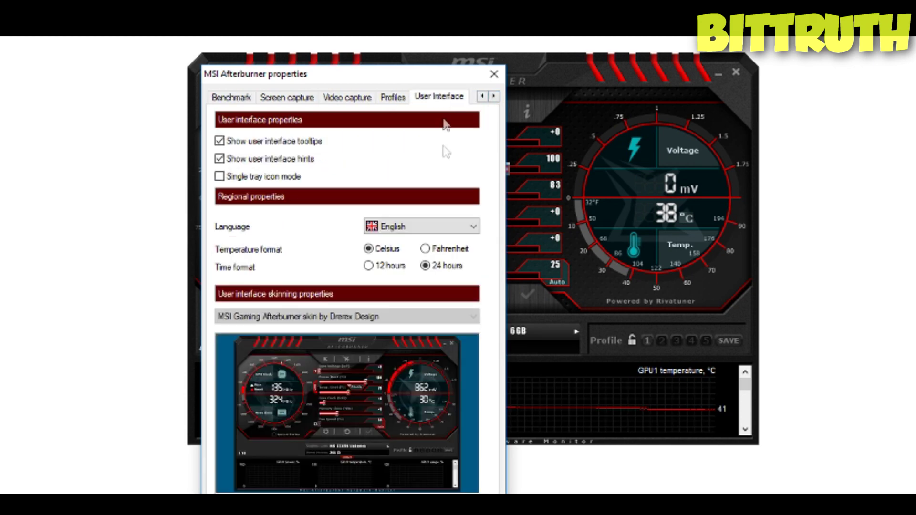
pyautogui.click(389, 318)
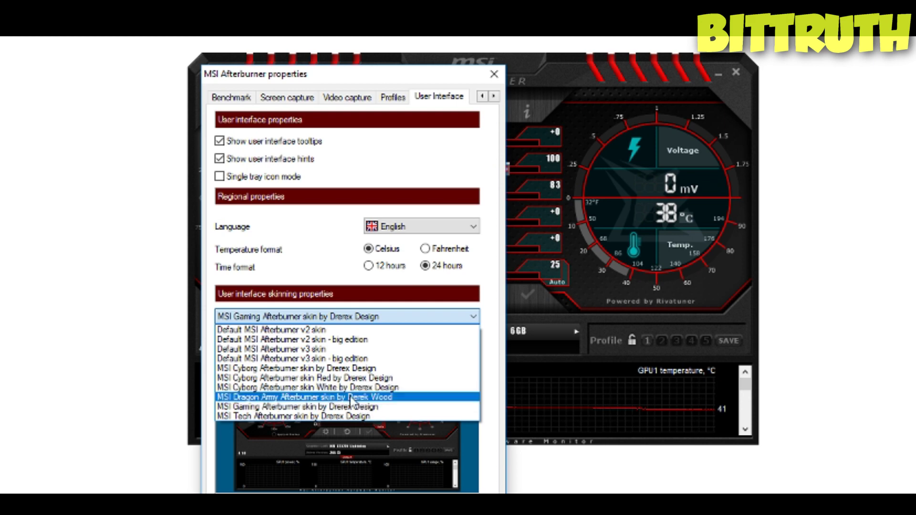
pyautogui.click(353, 388)
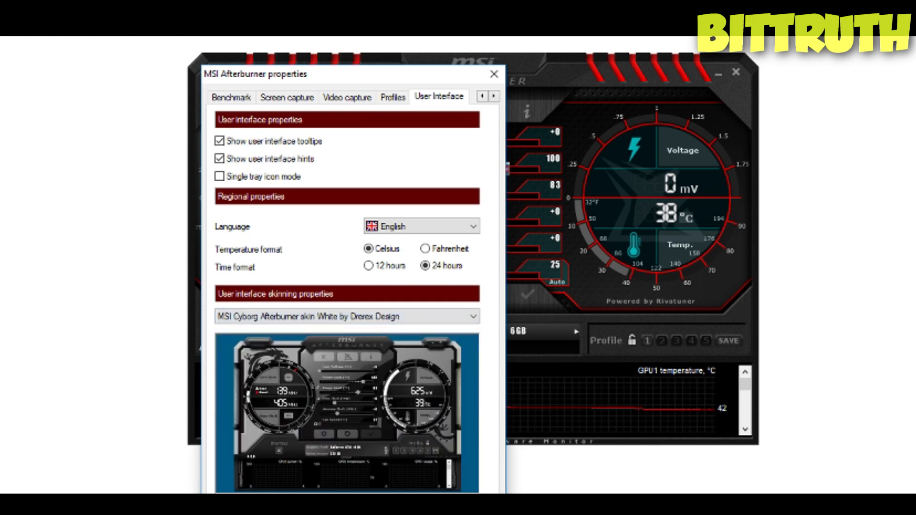
pyautogui.click(494, 74)
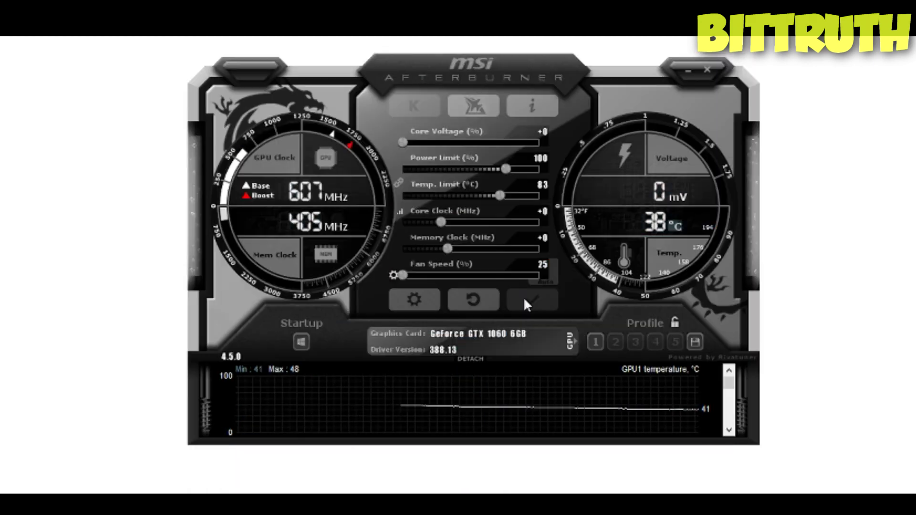
pyautogui.moveTo(505, 73); pyautogui.dragTo(459, 68)
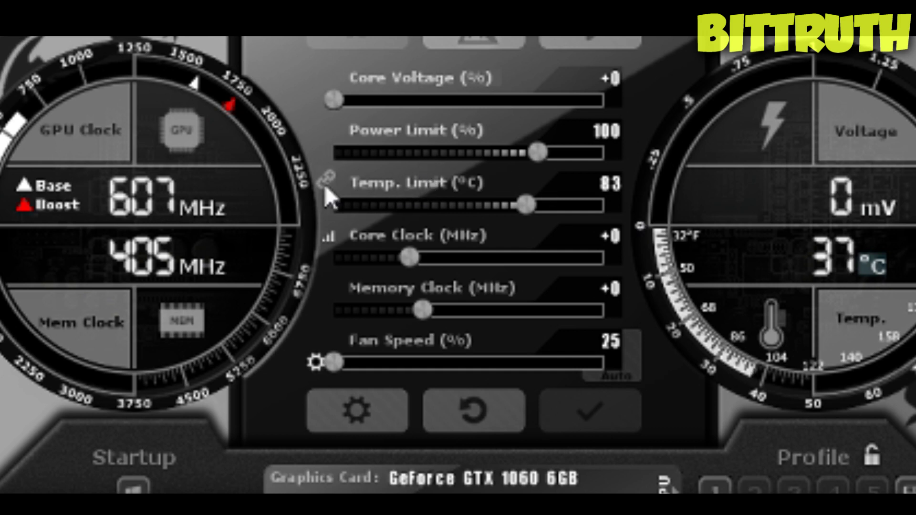
# Step: Try toggling the link between the power and temperature limits and grabbing the power limit slider
pyautogui.moveTo(327, 178)
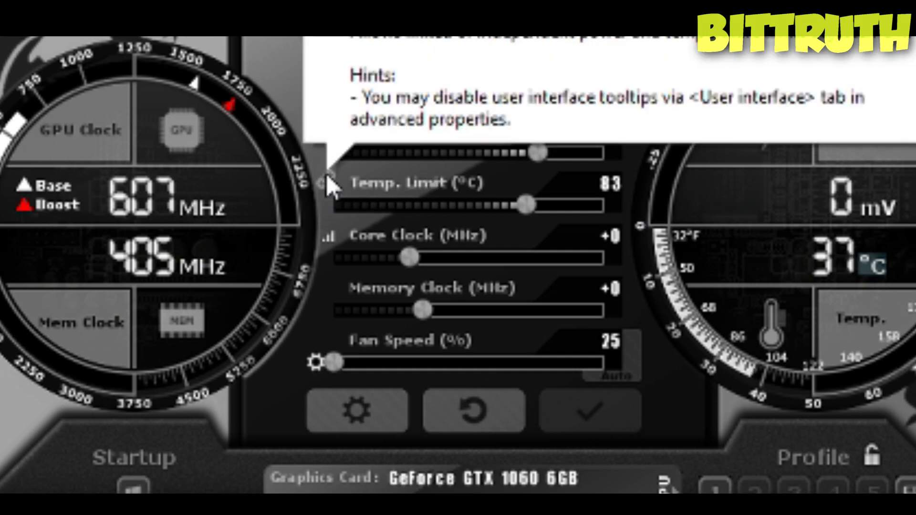
pyautogui.click(326, 176)
pyautogui.moveTo(537, 152)
pyautogui.mouseDown()
pyautogui.moveTo(492, 150)
pyautogui.moveTo(537, 161)
pyautogui.mouseUp()
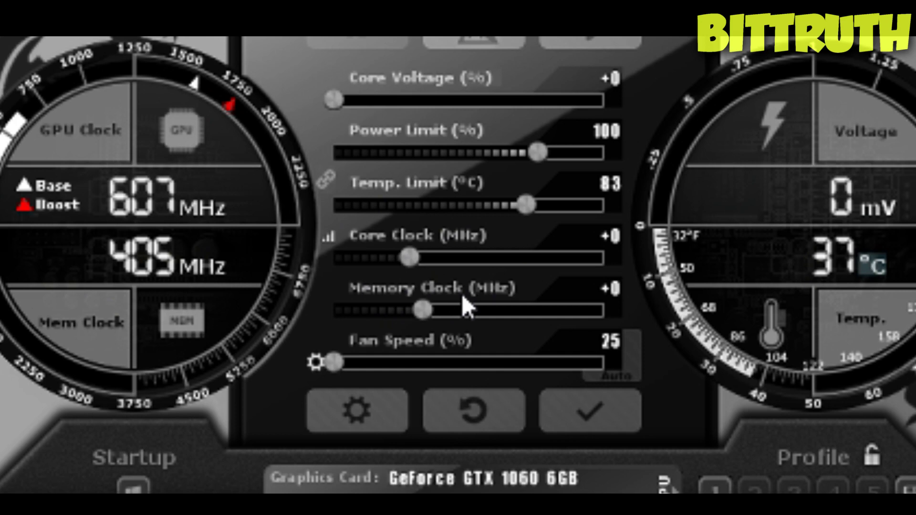
# Step: Check the master graphics processor selection in the general properties, keeping GPU2 : GeForce GTX 1060 6GB
pyautogui.click(322, 415)
pyautogui.click(256, 105)
pyautogui.click(239, 105)
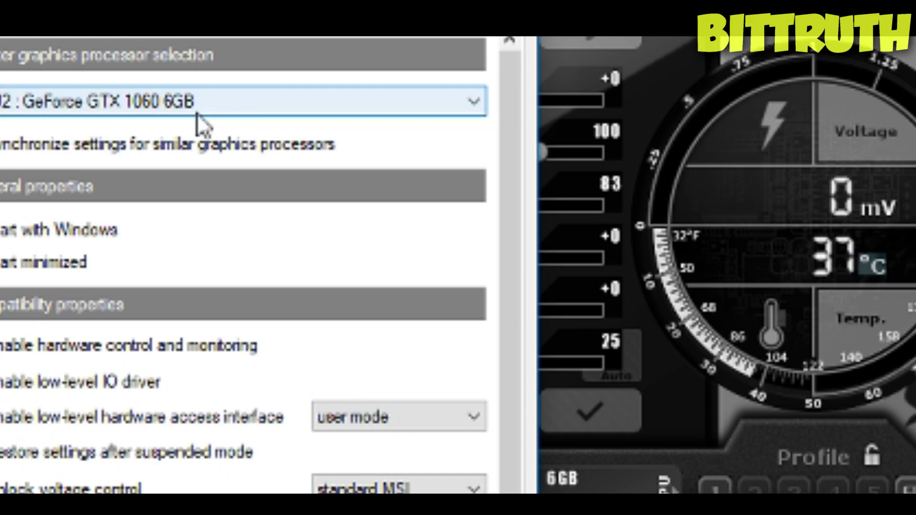
pyautogui.press('Return')
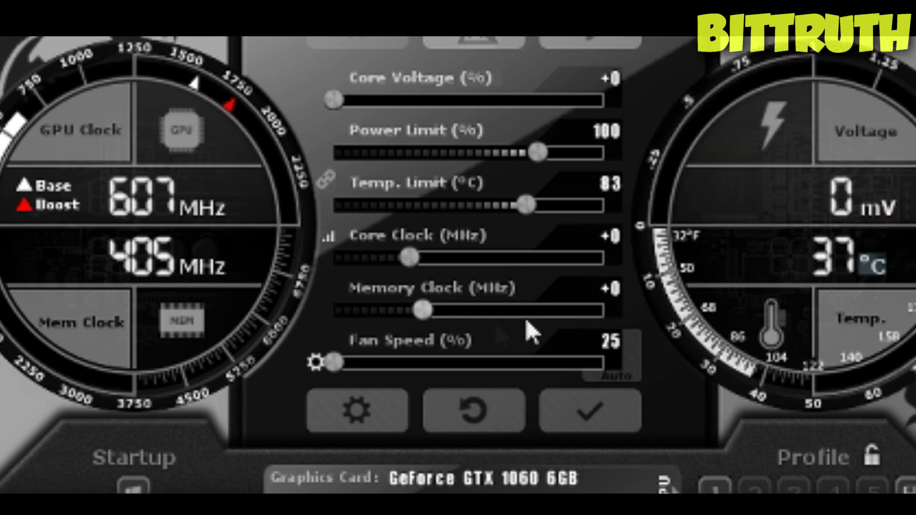
# Step: Try raising the memory clock close to its maximum, then return it to +0 and apply
pyautogui.moveTo(422, 311); pyautogui.dragTo(588, 310)
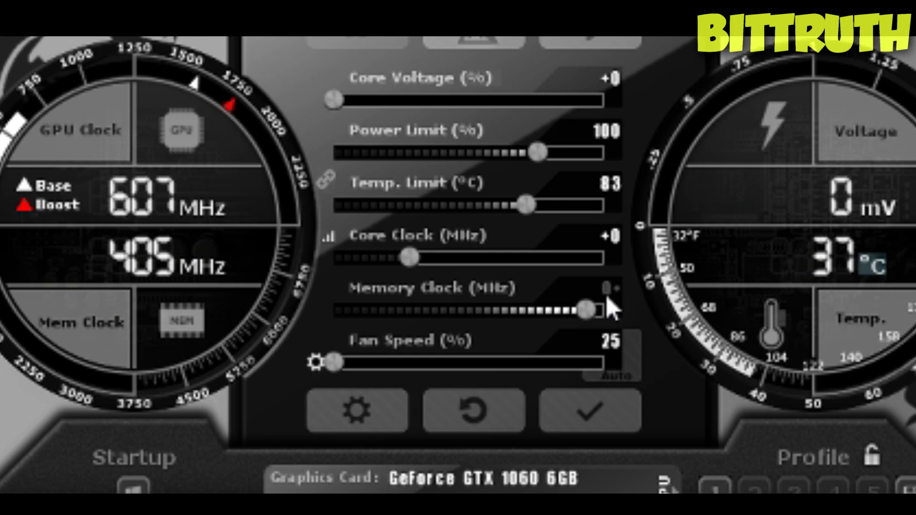
pyautogui.press('Return')
pyautogui.click(602, 422)
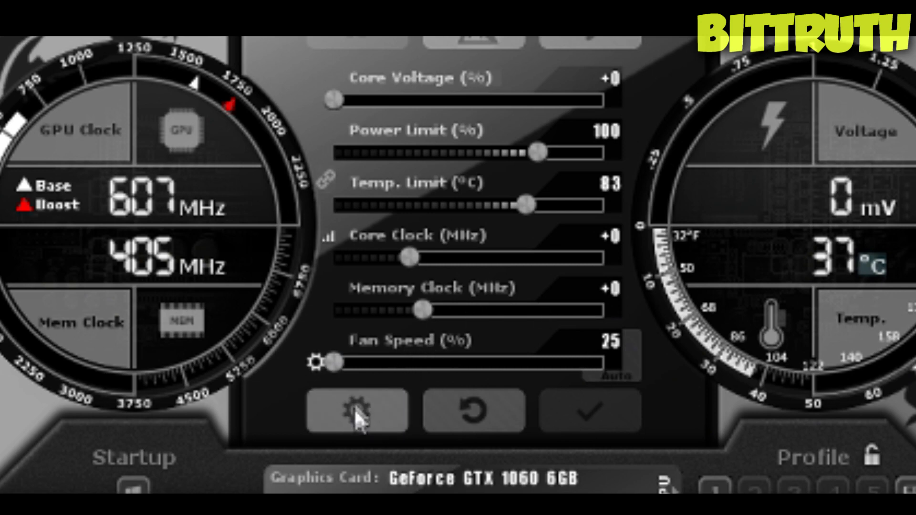
# Step: Set the master graphics processor to GPU1 : Radeon RX 580 Series in the general properties and confirm
pyautogui.click(370, 411)
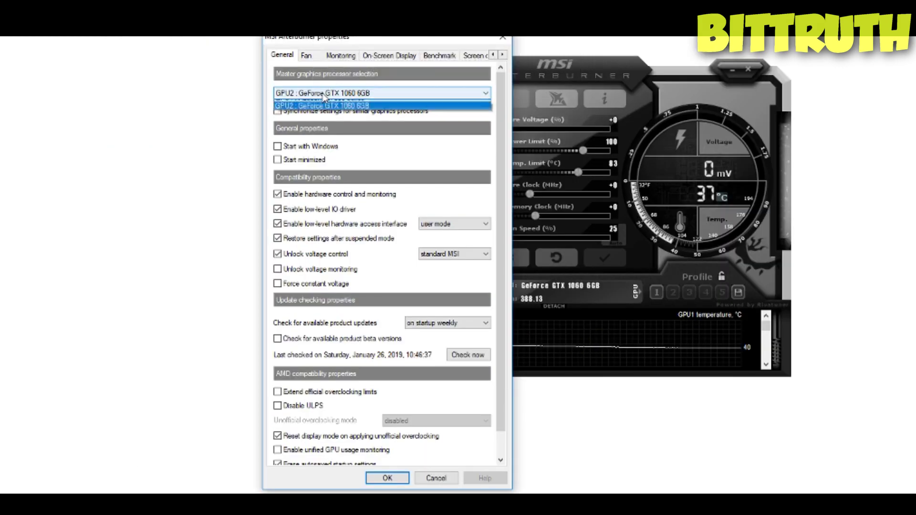
pyautogui.click(287, 67)
pyautogui.click(325, 93)
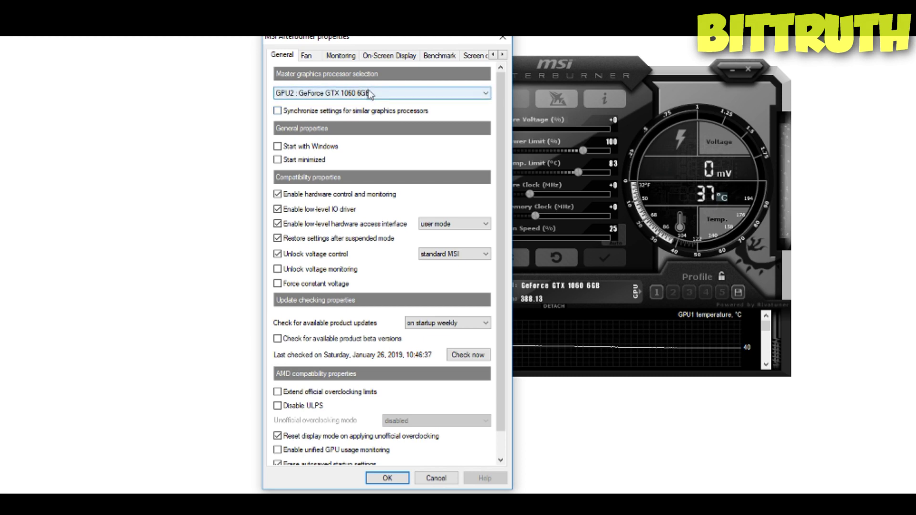
pyautogui.click(373, 94)
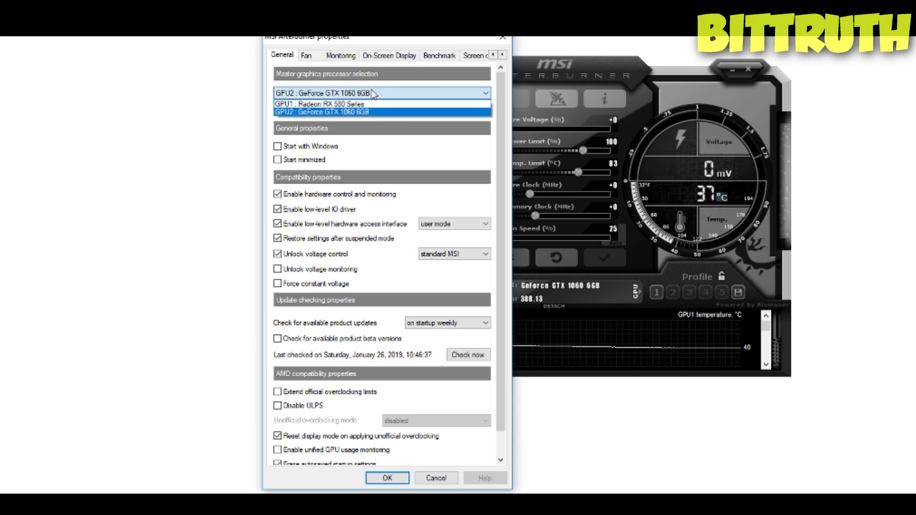
pyautogui.click(377, 104)
pyautogui.click(384, 479)
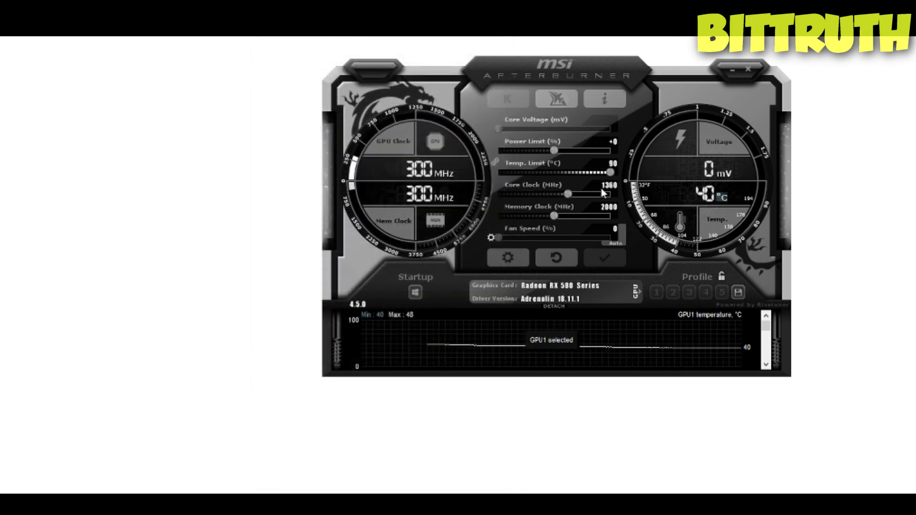
# Step: Switch the master graphics processor back to GPU2 : GeForce GTX 1060 6GB and confirm
pyautogui.click(519, 253)
pyautogui.click(413, 130)
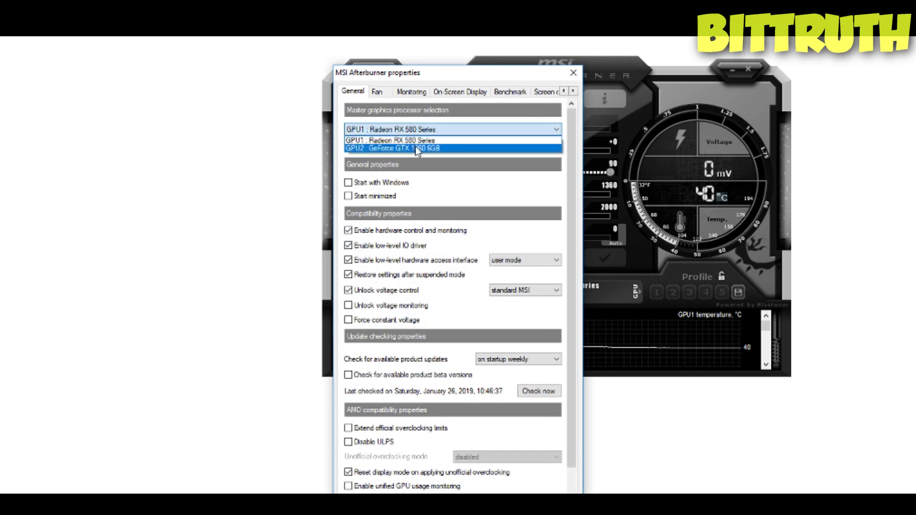
pyautogui.click(418, 150)
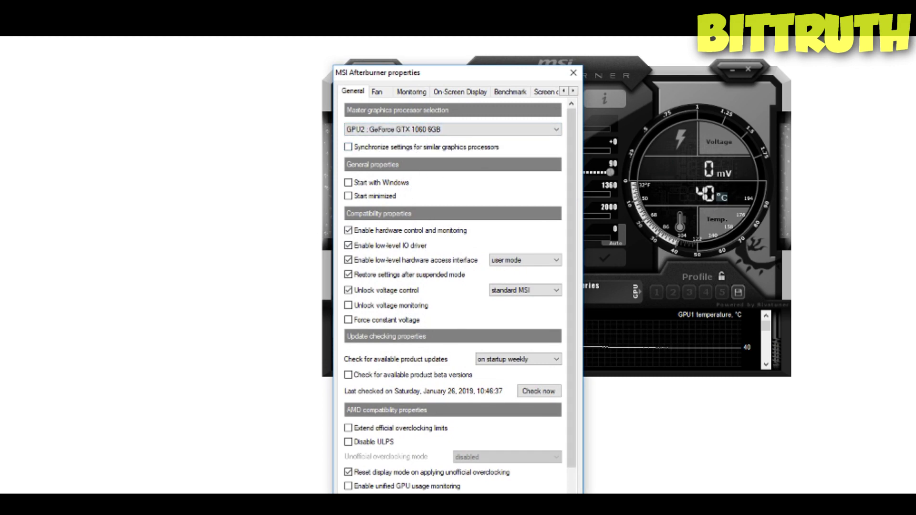
pyautogui.press('Return')
# Step: Reopen the properties and examine the general settings from graphics processor selection down to AMD compatibility
pyautogui.click(525, 263)
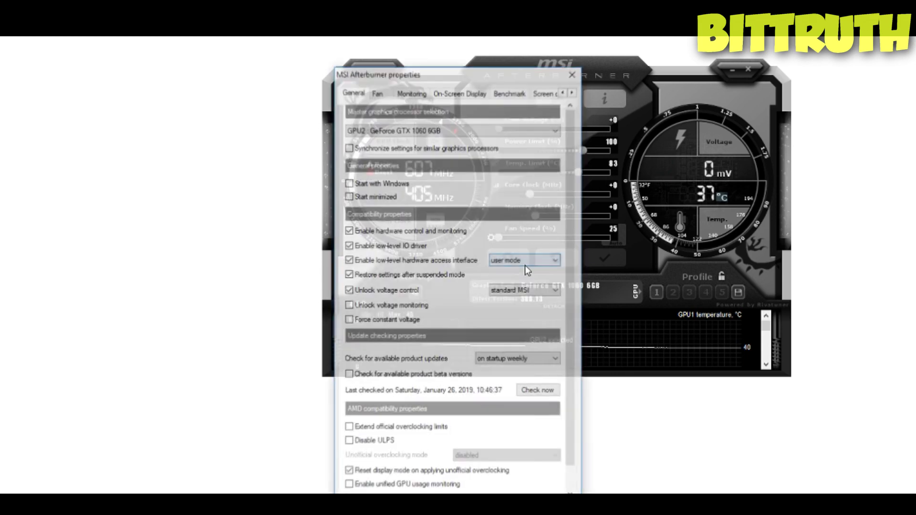
pyautogui.click(492, 133)
pyautogui.click(494, 136)
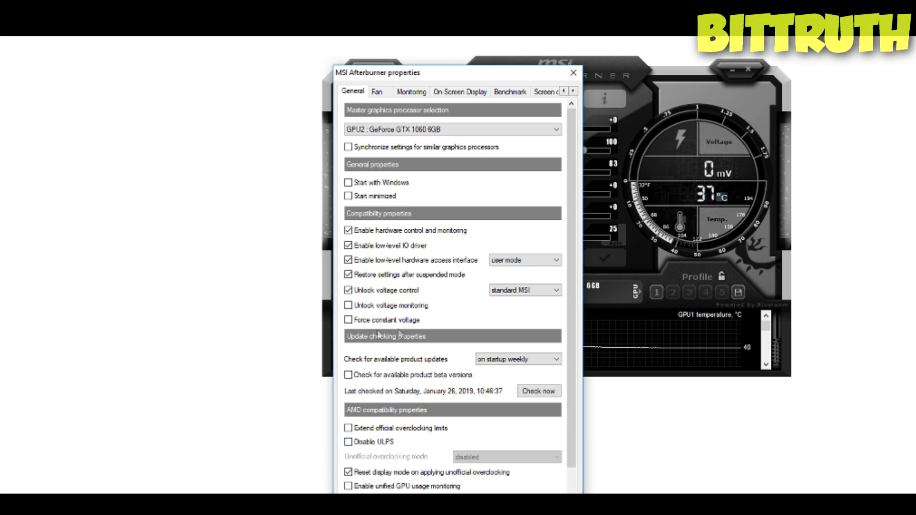
pyautogui.scroll(-2, 568, 339)
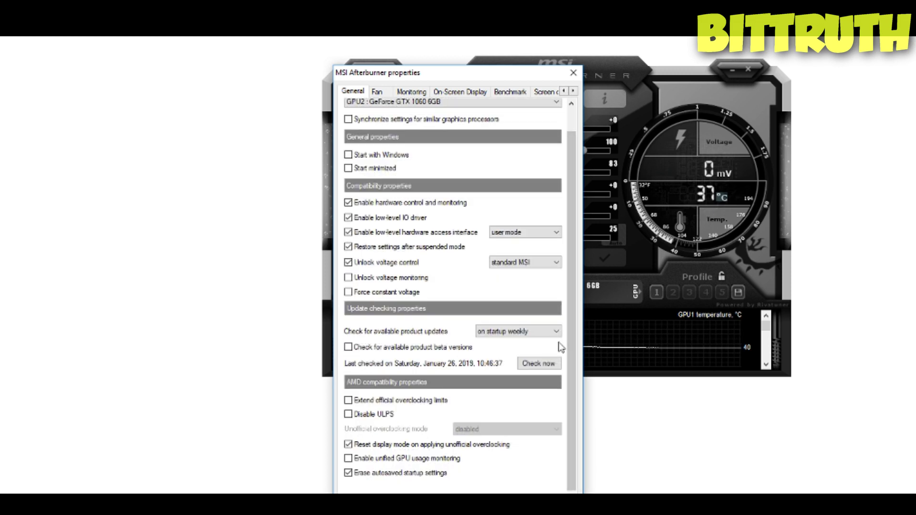
# Step: Look through the fan, monitoring, on-screen display, benchmark, capture and profile settings in the properties
pyautogui.click(378, 91)
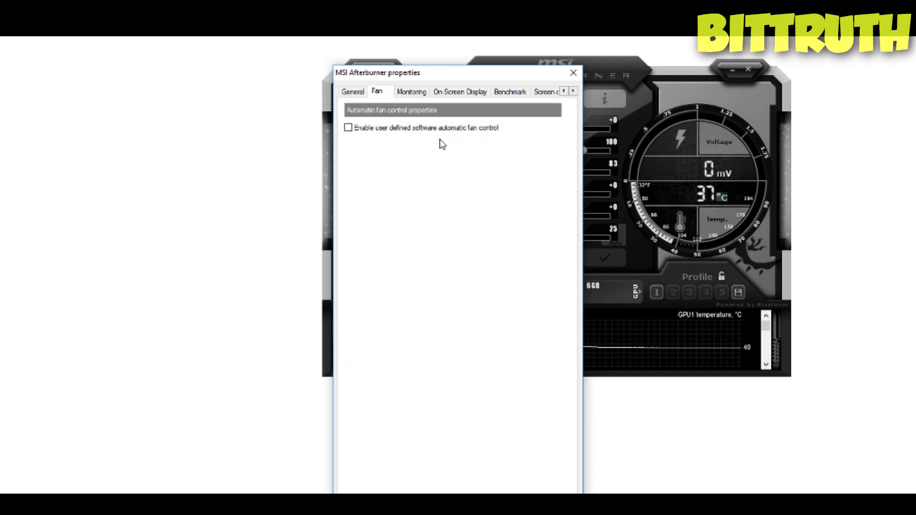
pyautogui.click(424, 93)
pyautogui.click(460, 92)
pyautogui.click(511, 92)
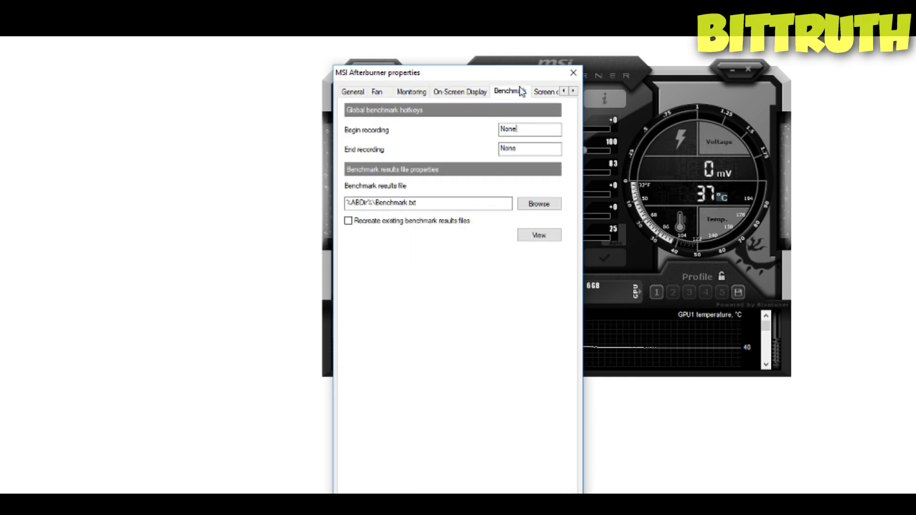
pyautogui.click(548, 92)
pyautogui.click(573, 91)
pyautogui.click(510, 92)
pyautogui.click(565, 92)
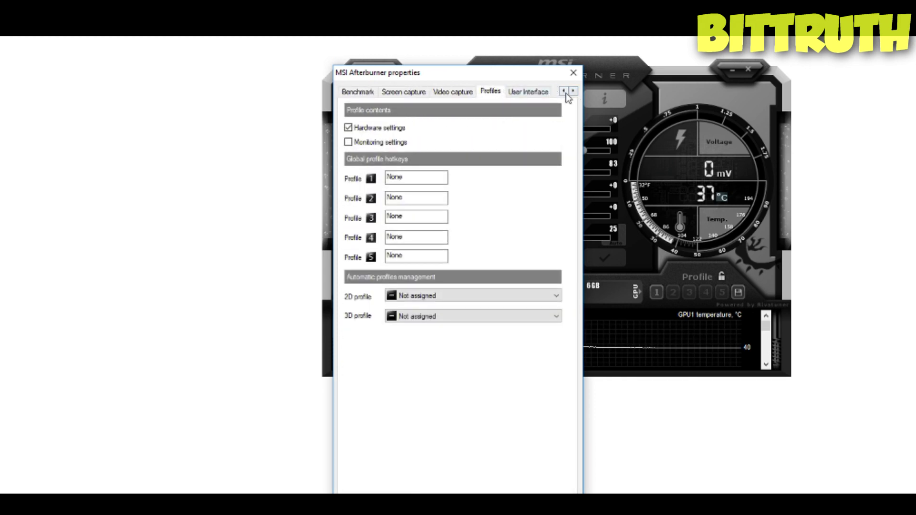
# Step: In the user interface settings, choose the MSI Cyborg Afterburner skin Red by Drerex Design and confirm
pyautogui.click(537, 94)
pyautogui.click(519, 276)
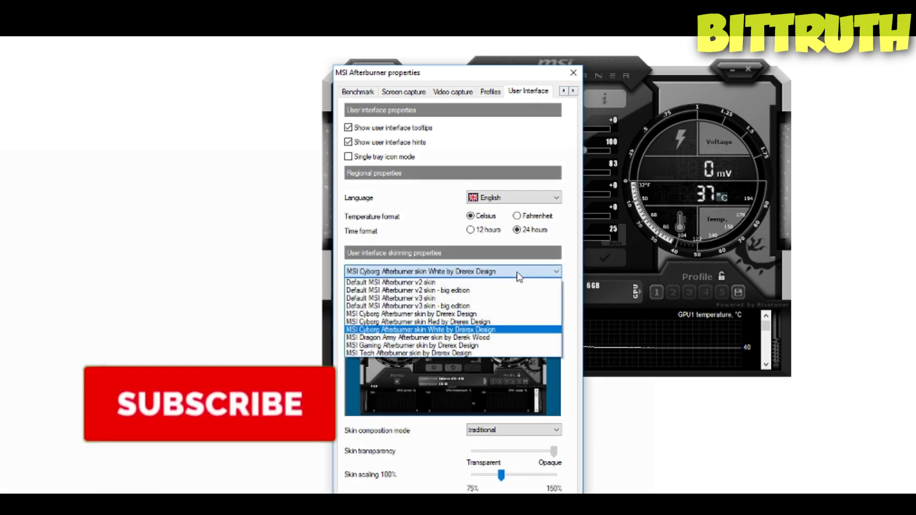
pyautogui.click(453, 323)
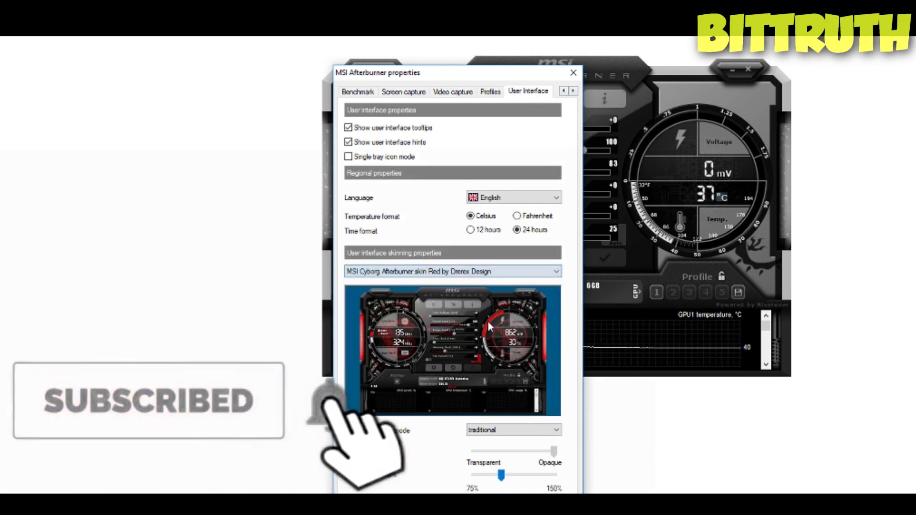
pyautogui.press('Return')
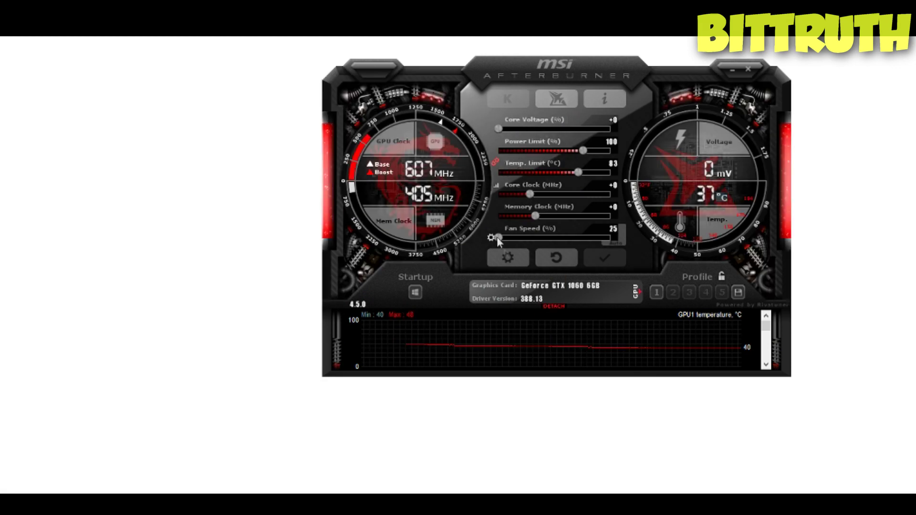
# Step: Reopen the properties, set the interface skin to MSI Gaming Afterburner skin by Drerex Design and confirm
pyautogui.click(503, 259)
pyautogui.click(574, 91)
pyautogui.click(574, 92)
pyautogui.click(573, 91)
pyautogui.click(573, 92)
pyautogui.click(528, 90)
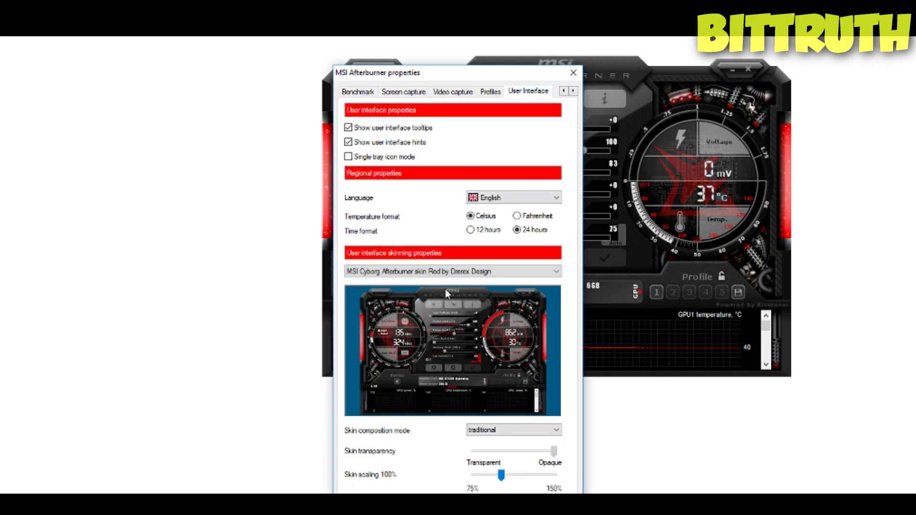
pyautogui.click(448, 271)
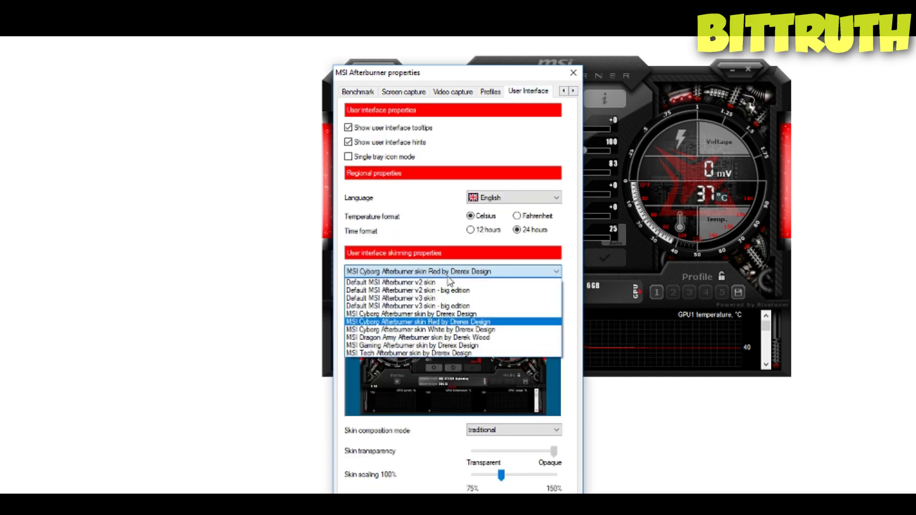
pyautogui.click(461, 345)
pyautogui.click(453, 491)
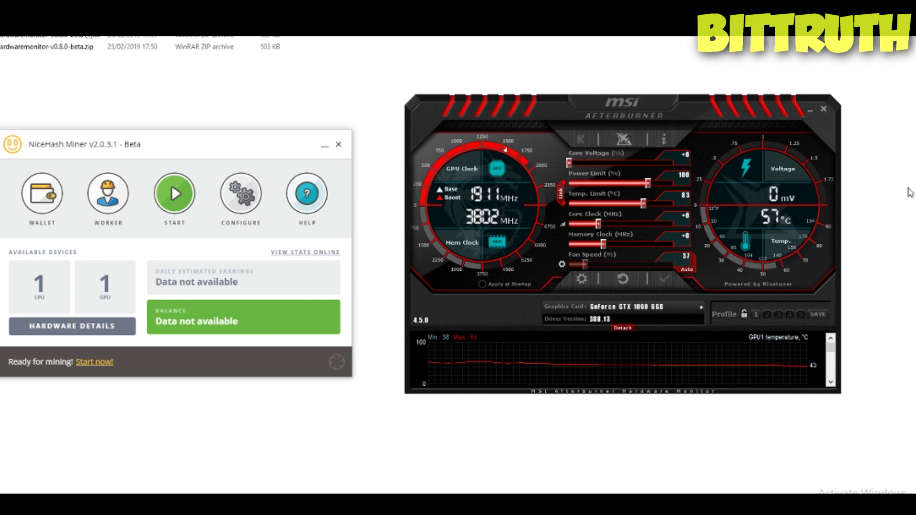
# Step: Turn off automatic fan control for the GeForce GTX 1060 6GB and set its fan speed to 50%
pyautogui.moveTo(176, 144); pyautogui.dragTo(189, 149)
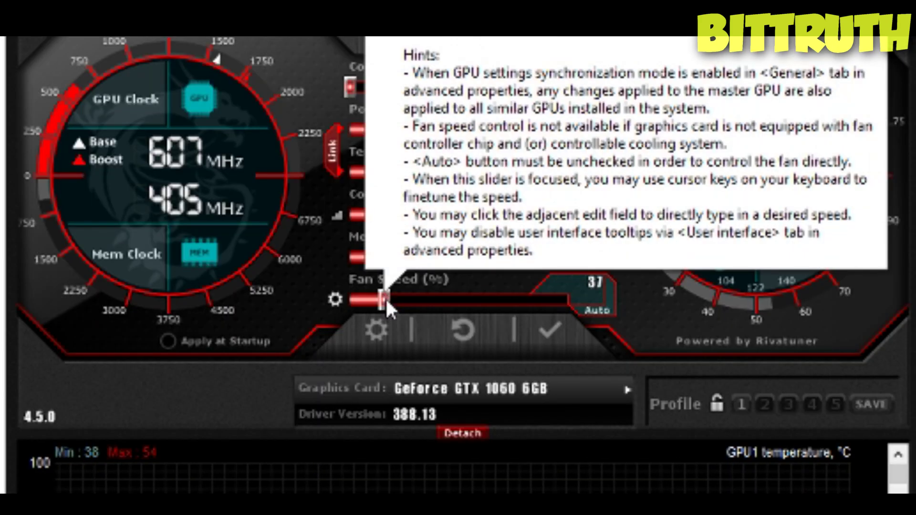
pyautogui.click(612, 310)
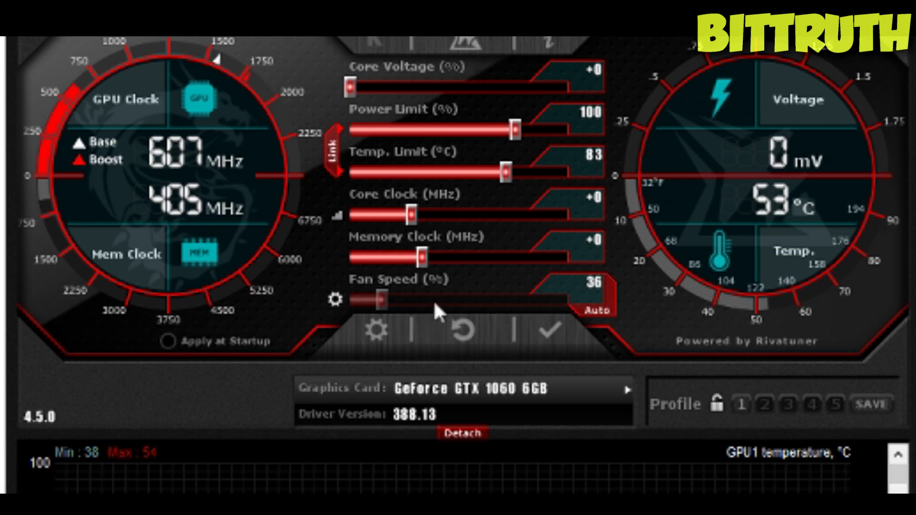
pyautogui.moveTo(456, 302)
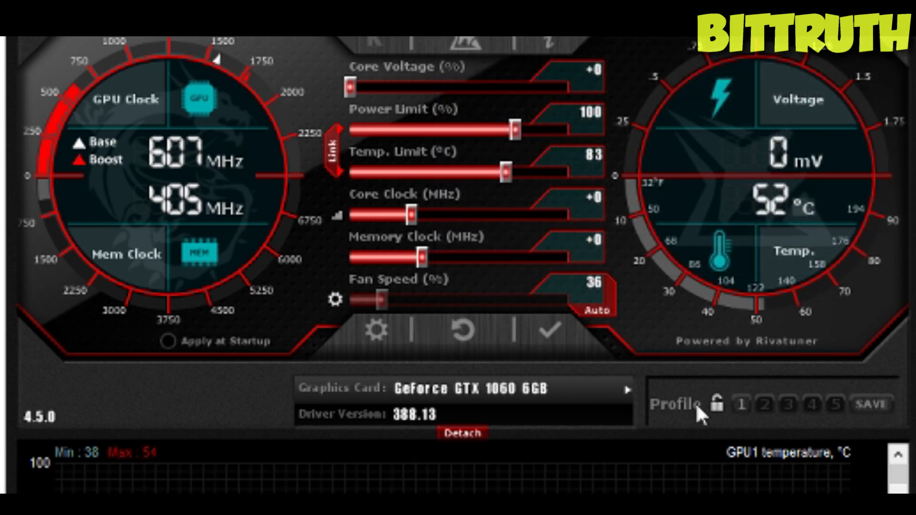
pyautogui.click(610, 314)
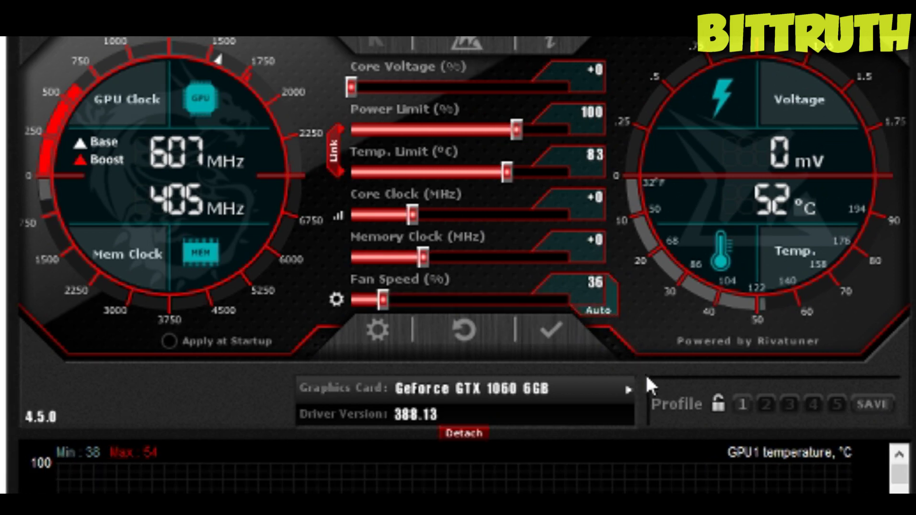
pyautogui.click(596, 293)
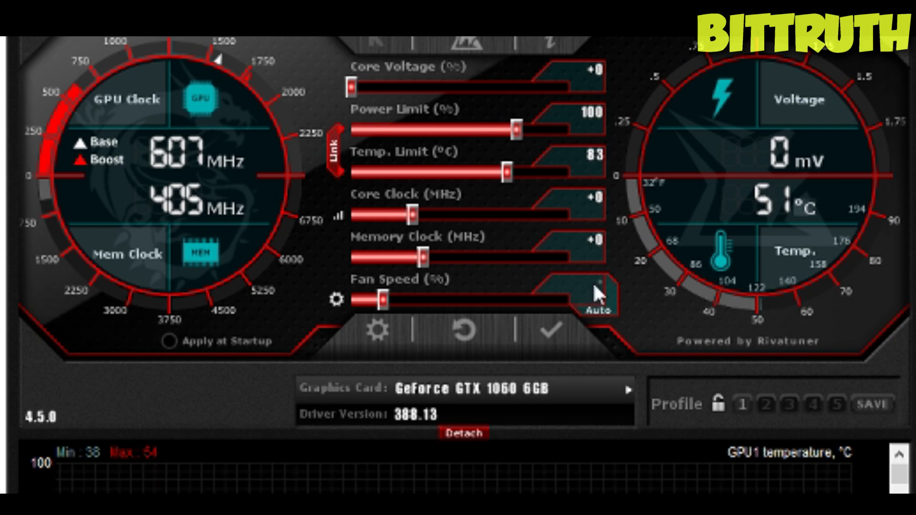
pyautogui.write('50')
pyautogui.press('Return')
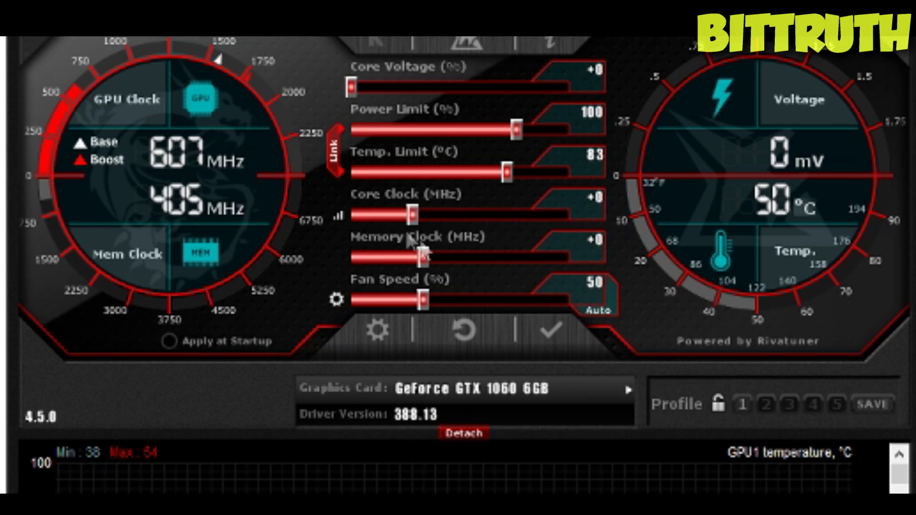
# Step: Review the GTX 1060 values on the mining calculator page, then set the core clock offset to +150 MHz
pyautogui.moveTo(492, 270)
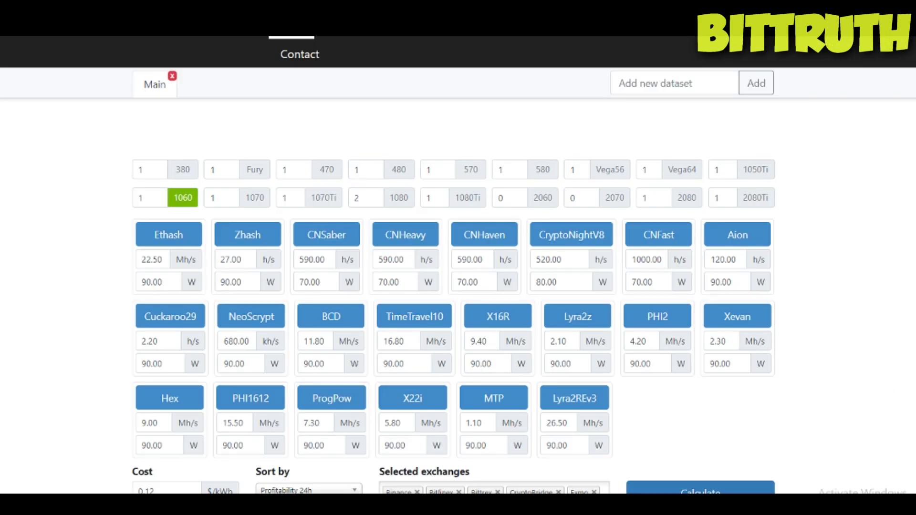
pyautogui.scroll(-5, 900, 272)
pyautogui.scroll(5, 900, 272)
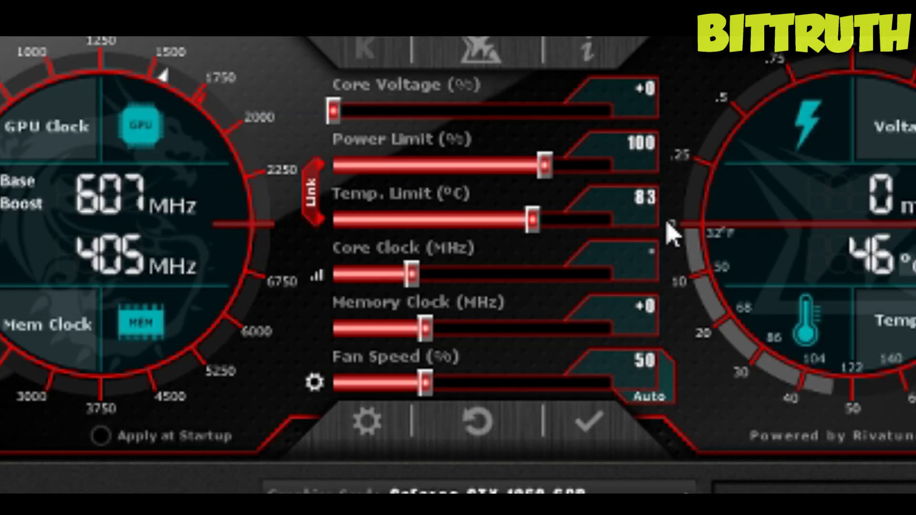
pyautogui.write('159')
pyautogui.press('Return')
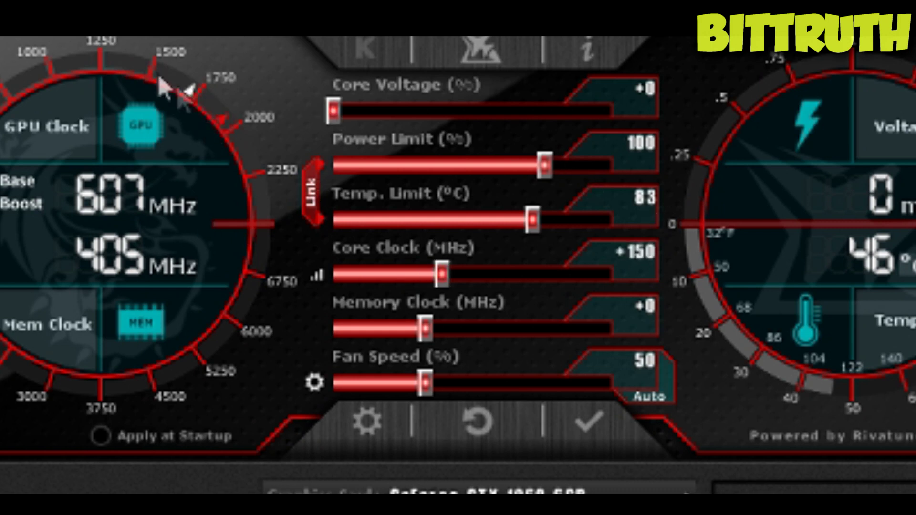
pyautogui.click(653, 317)
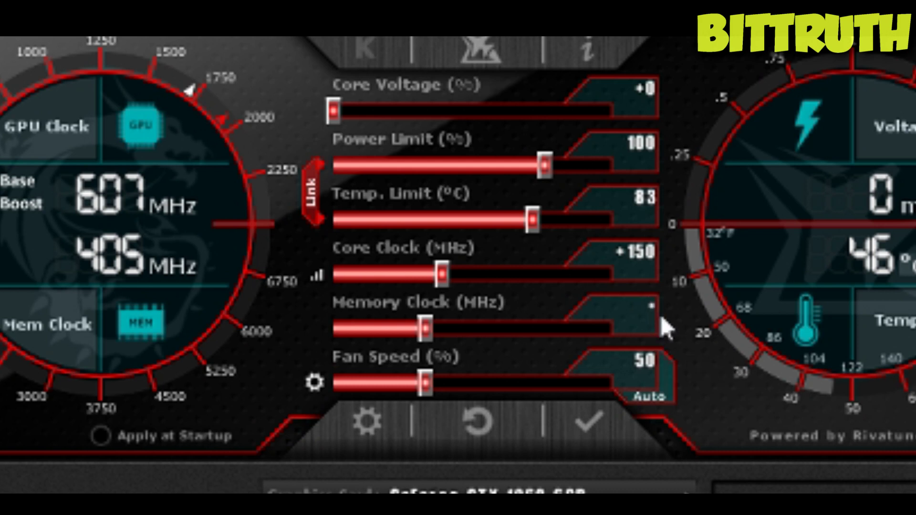
pyautogui.press('Return')
# Step: Set the power limit to 65% and the memory clock offset to +100 MHz, and apply the changes
pyautogui.click(639, 142)
pyautogui.press('BackSpace')
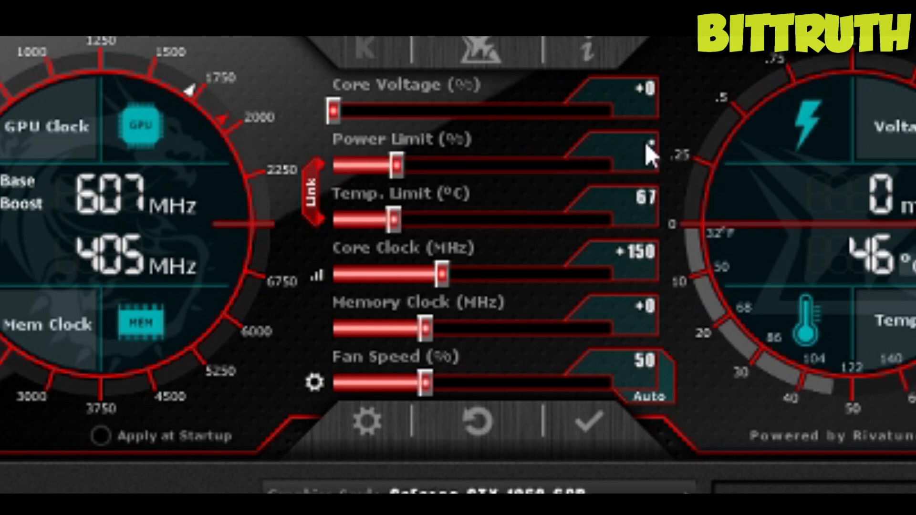
pyautogui.write('65')
pyautogui.moveTo(649, 325)
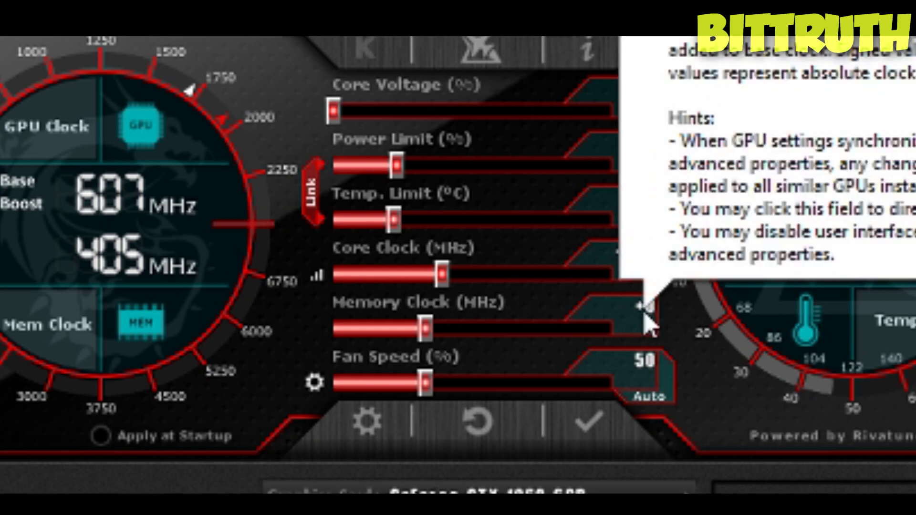
pyautogui.click(642, 308)
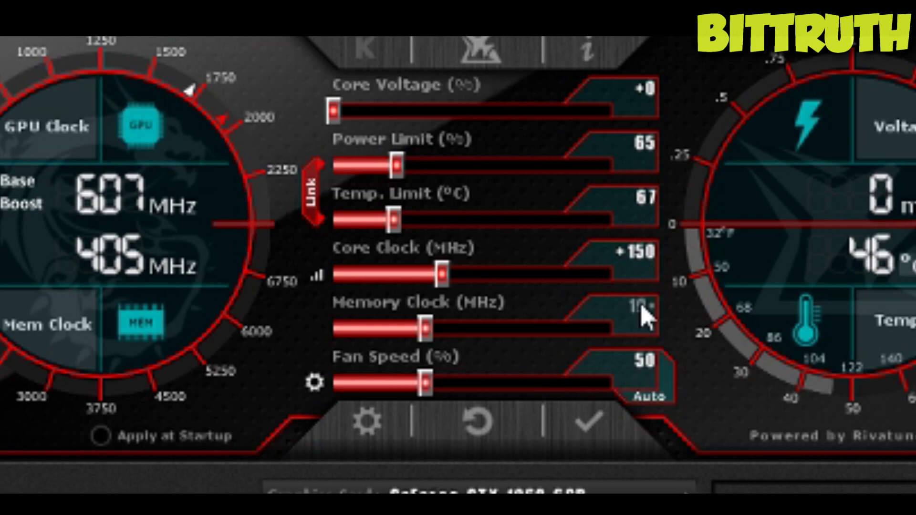
pyautogui.press('Return')
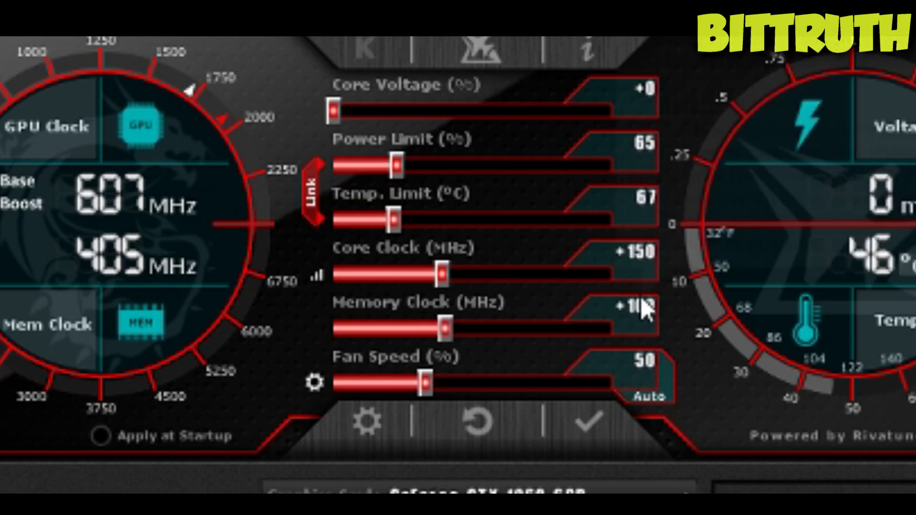
pyautogui.click(588, 426)
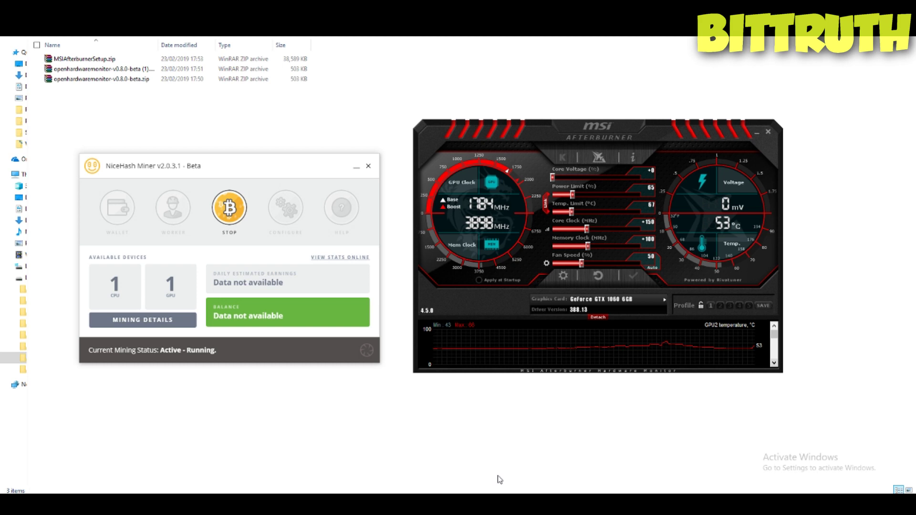
# Step: Open the excavator miner console, examine the daggerhashimoto mining speed, and minimise the console
pyautogui.moveTo(457, 504)
pyautogui.click(457, 505)
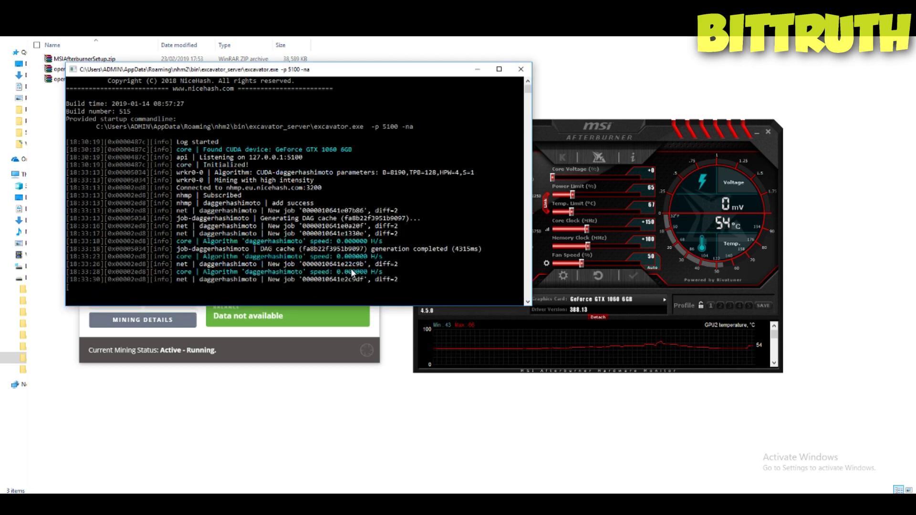
pyautogui.scroll(1, 351, 268)
pyautogui.scroll(-4, 353, 273)
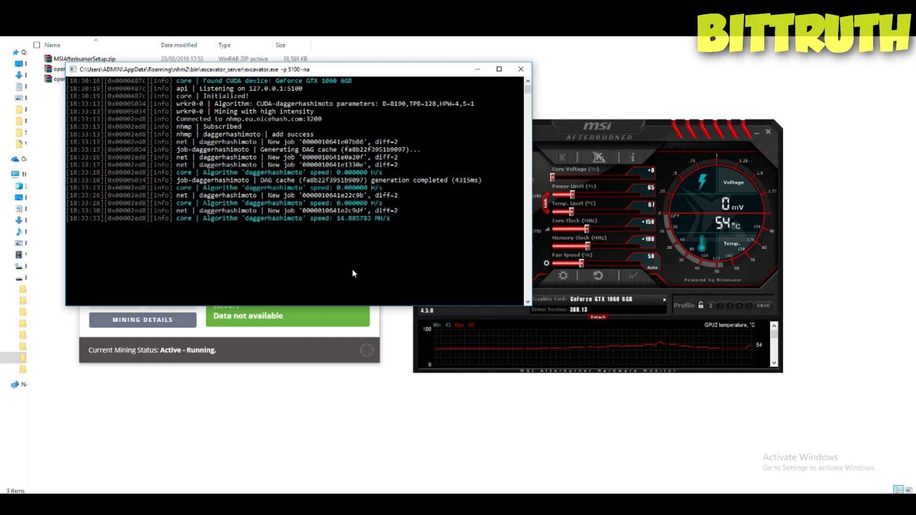
pyautogui.scroll(2, 353, 273)
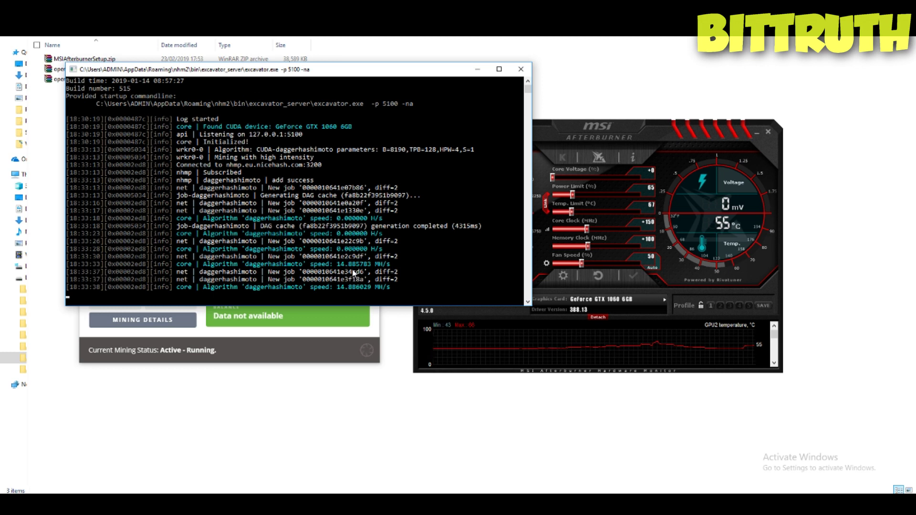
pyautogui.click(477, 70)
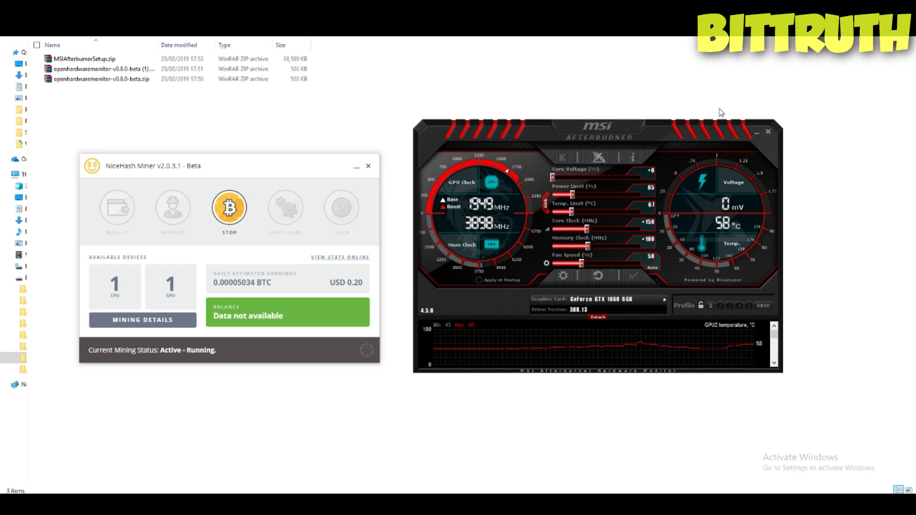
# Step: Raise the memory clock offset to +250 MHz and apply it
pyautogui.click(651, 243)
pyautogui.write('75')
pyautogui.write('9')
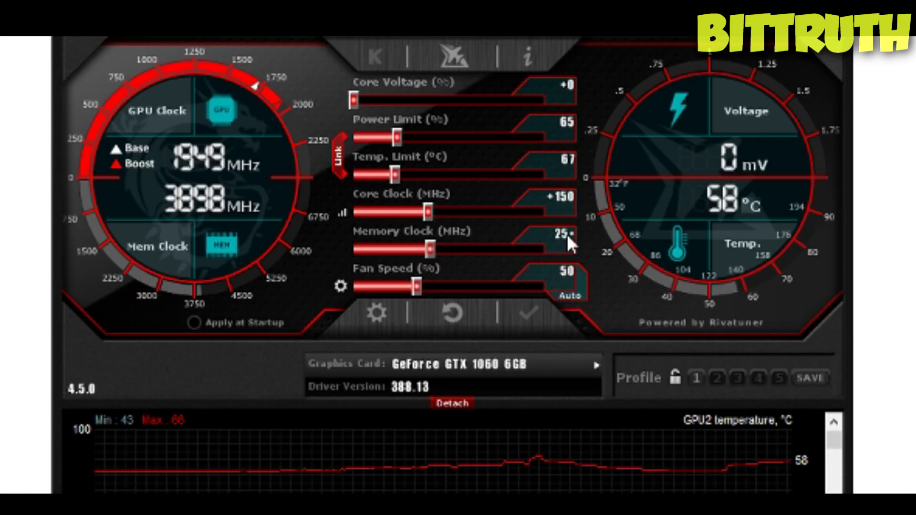
pyautogui.write('0')
pyautogui.press('Return')
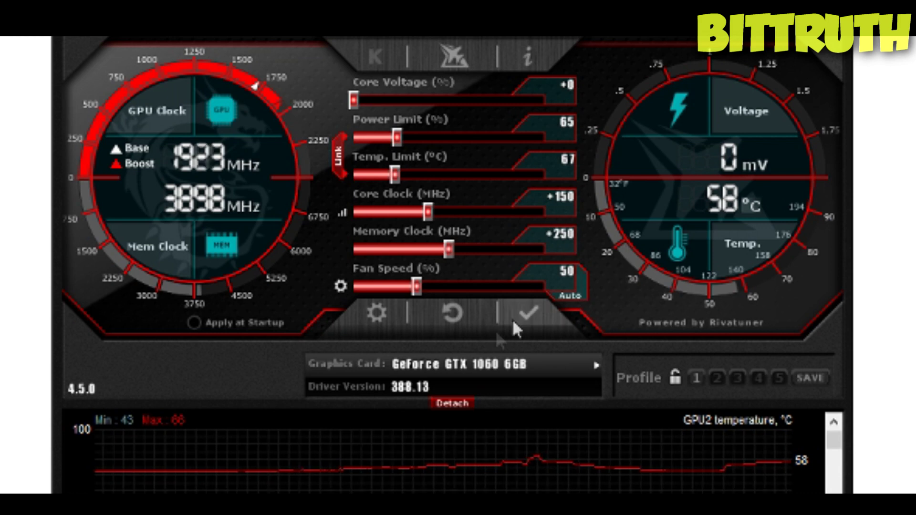
pyautogui.click(518, 315)
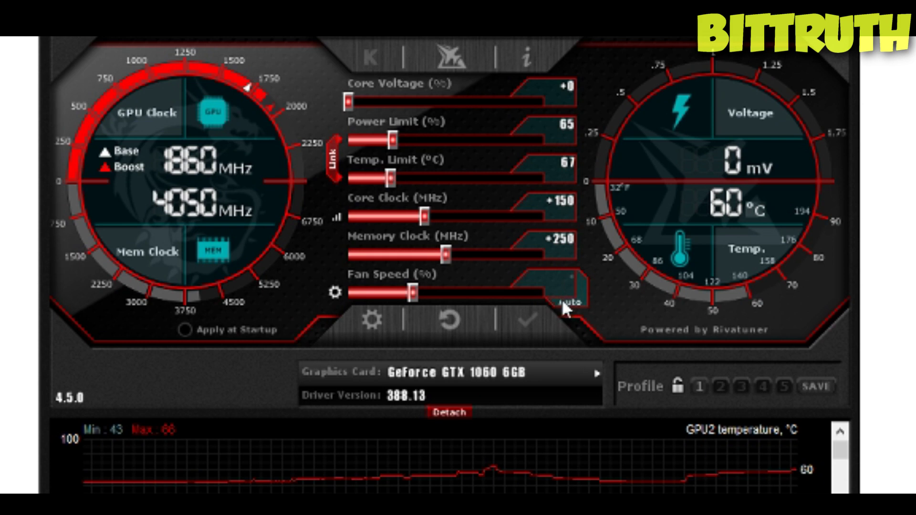
# Step: Set the graphics card's fan speed to 60% and apply it
pyautogui.click(562, 298)
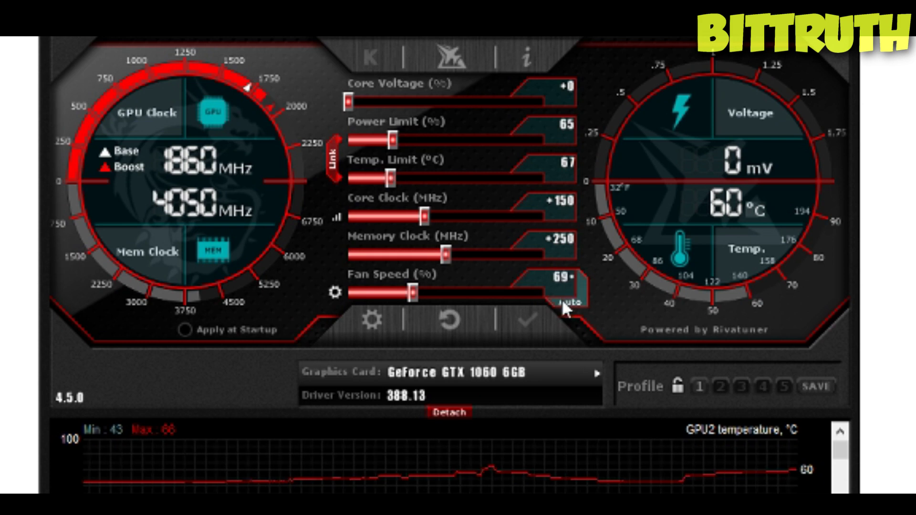
pyautogui.click(563, 303)
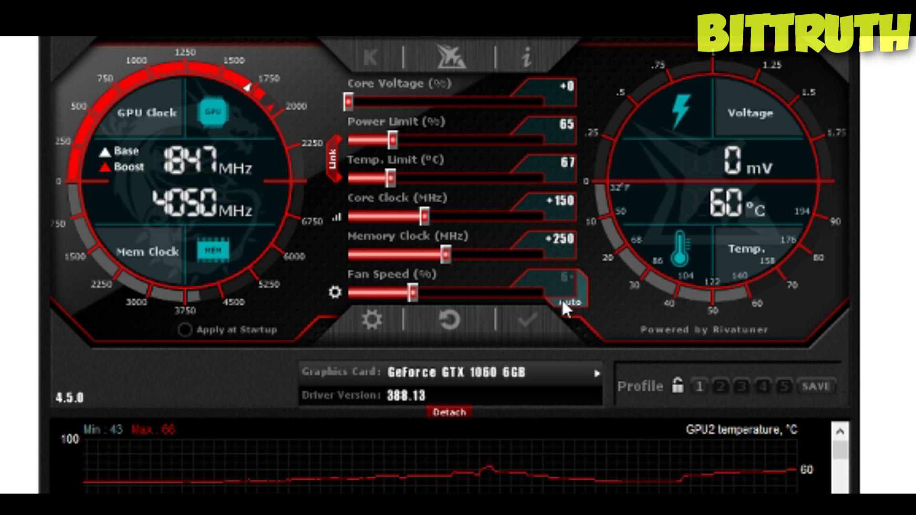
pyautogui.click(563, 303)
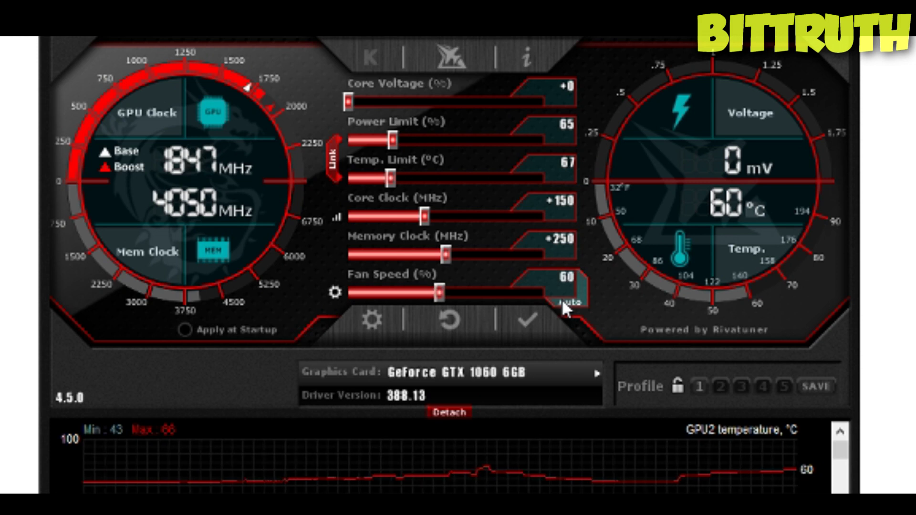
pyautogui.click(528, 321)
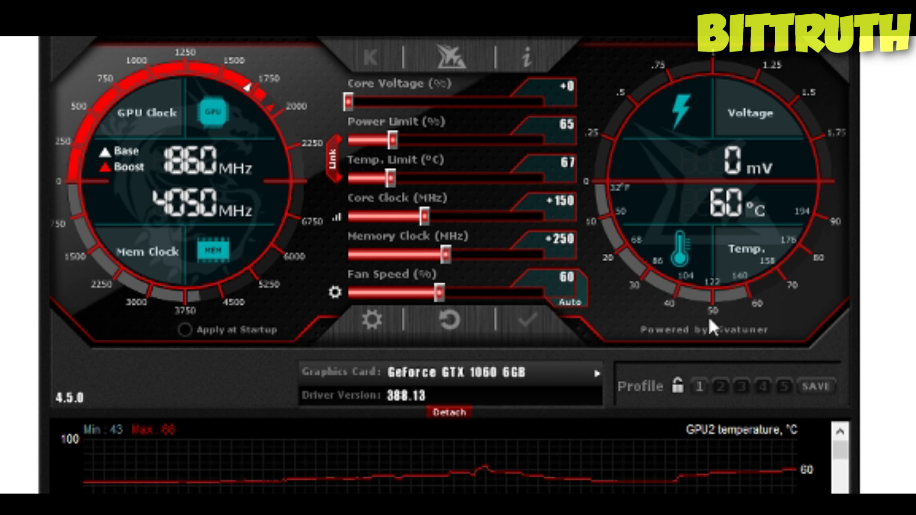
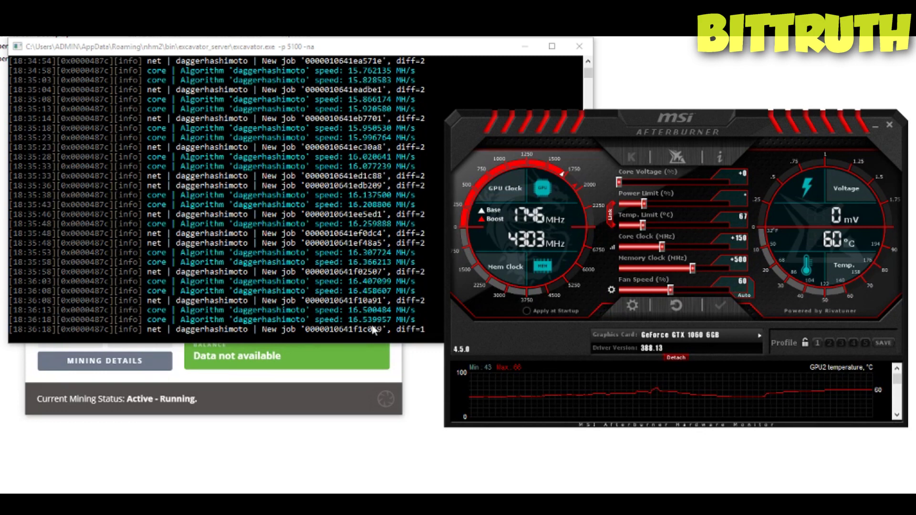
# Step: Bring NiceHash Miner to the front and place its window below the miner console, clear of the tuning window
pyautogui.click(352, 369)
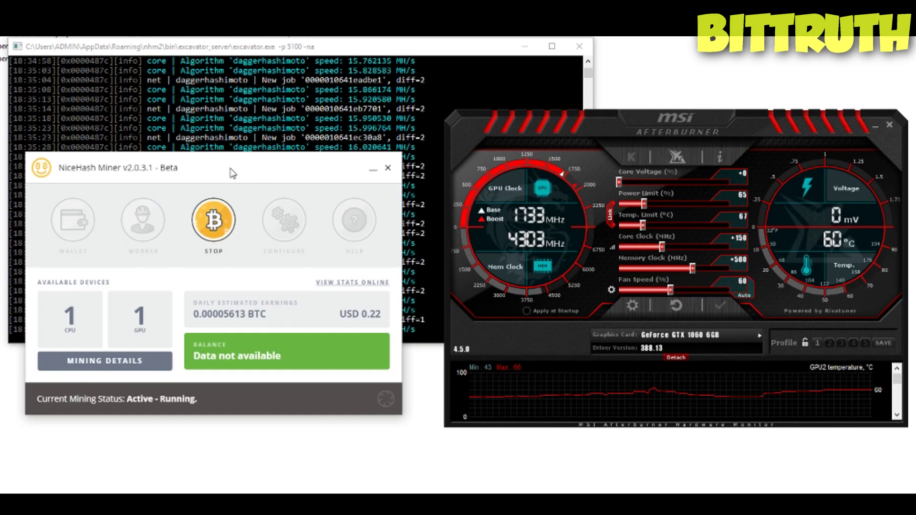
pyautogui.moveTo(253, 181); pyautogui.dragTo(739, 40)
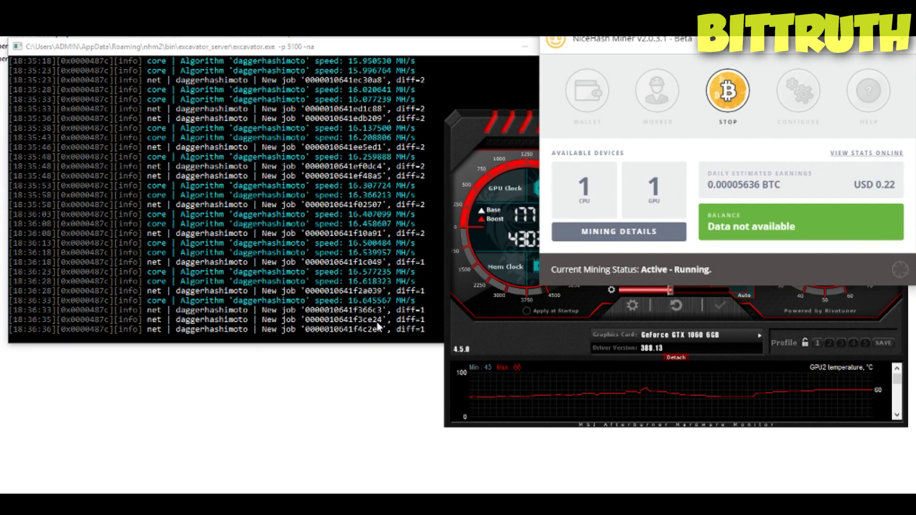
pyautogui.moveTo(784, 51); pyautogui.dragTo(282, 373)
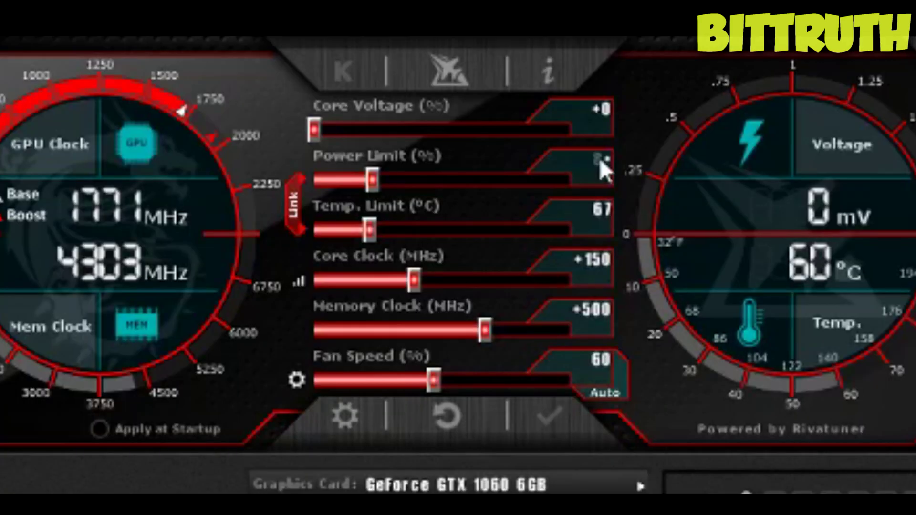
# Step: Set the power limit to 80%, apply it, and check the mining speed in the miner console
pyautogui.press('Return')
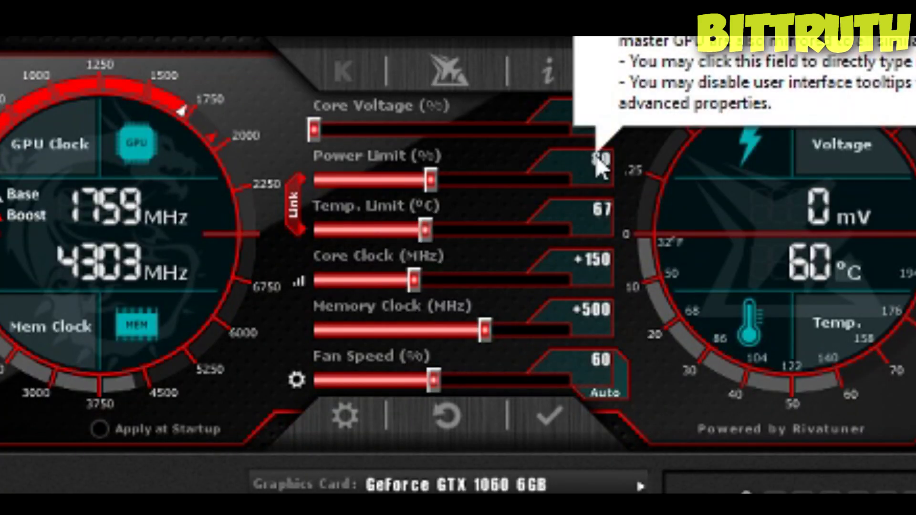
pyautogui.click(551, 417)
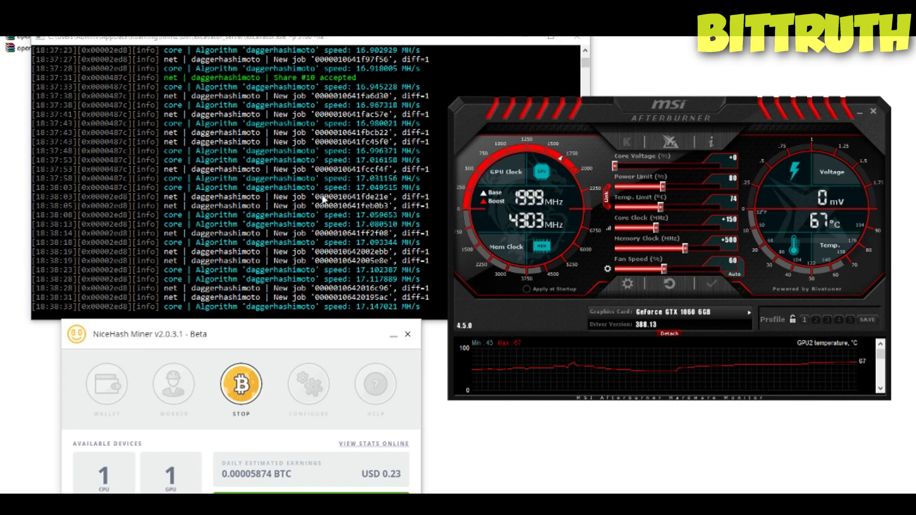
pyautogui.scroll(-2, 324, 200)
pyautogui.scroll(-3, 326, 198)
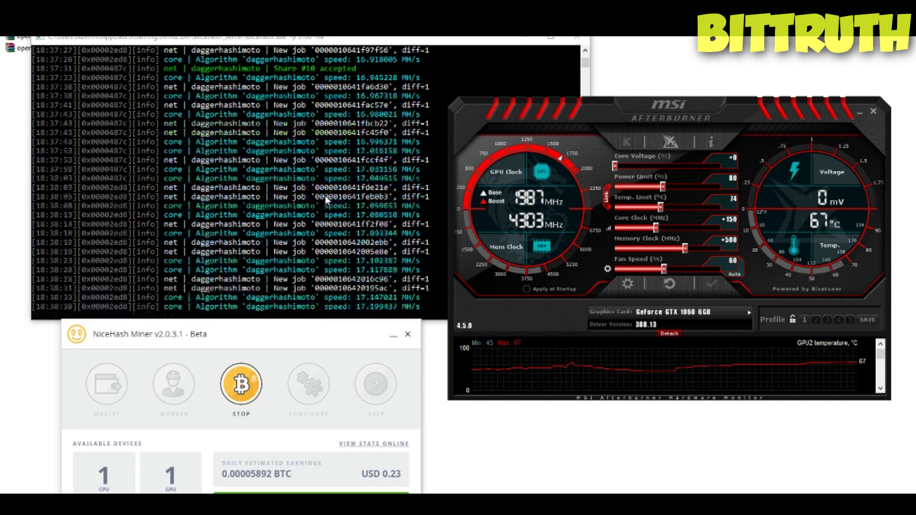
pyautogui.scroll(2, 328, 196)
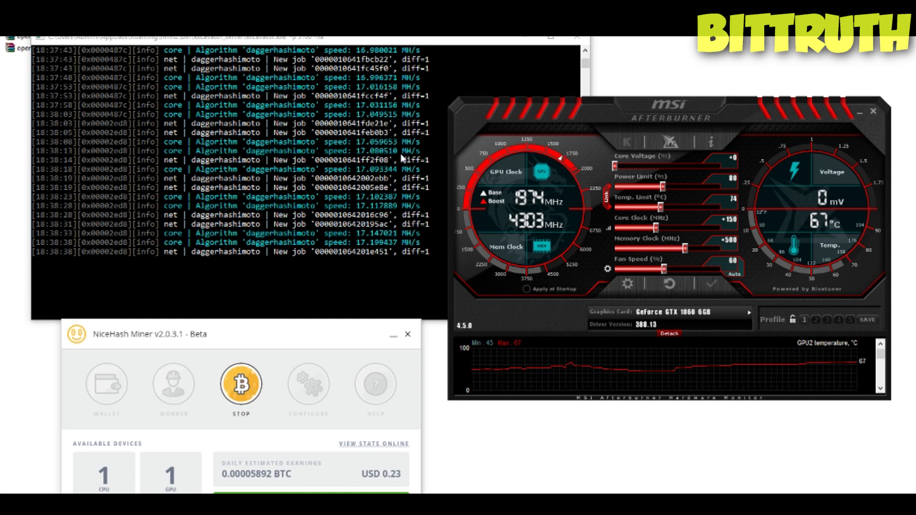